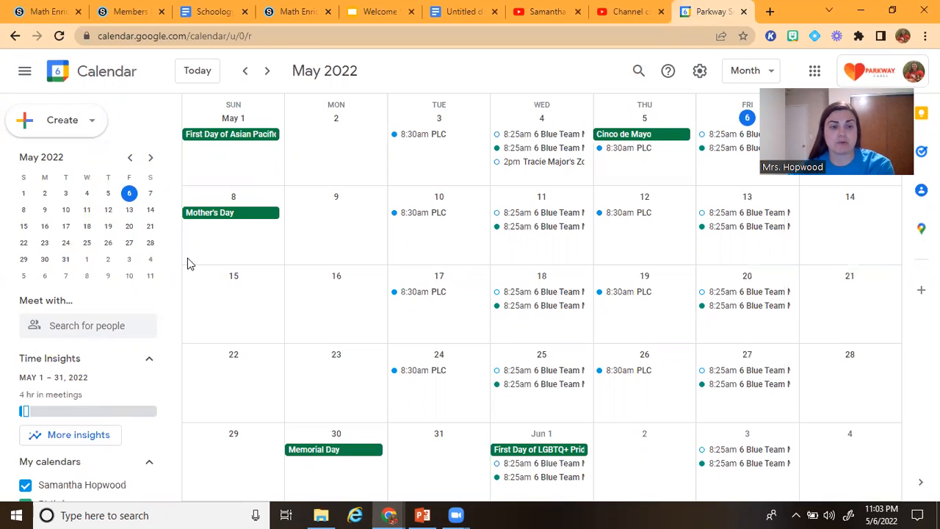
pyautogui.scroll(-1, 187, 261)
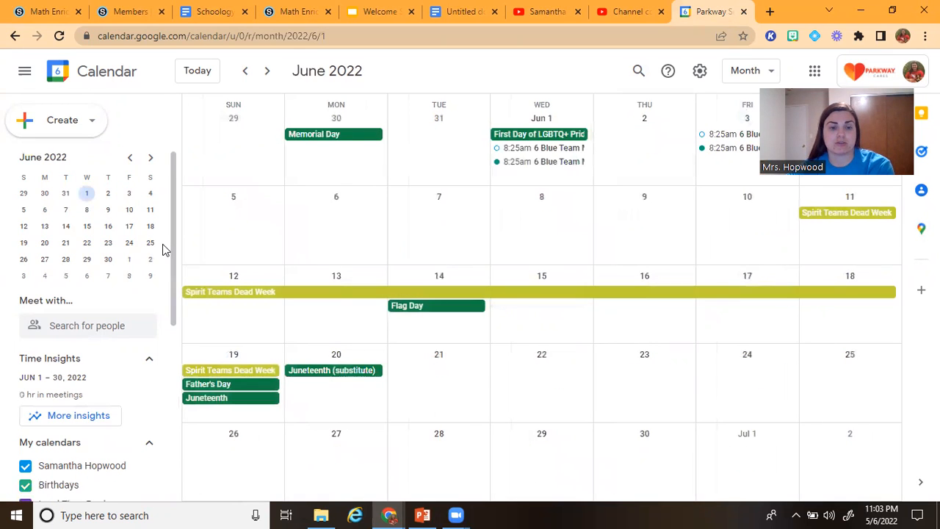
pyautogui.scroll(1, 197, 240)
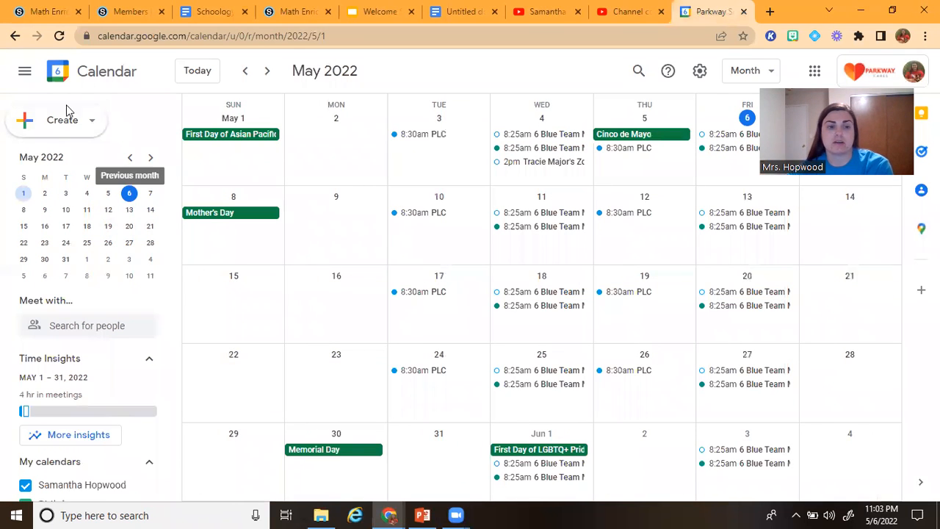
pyautogui.click(59, 124)
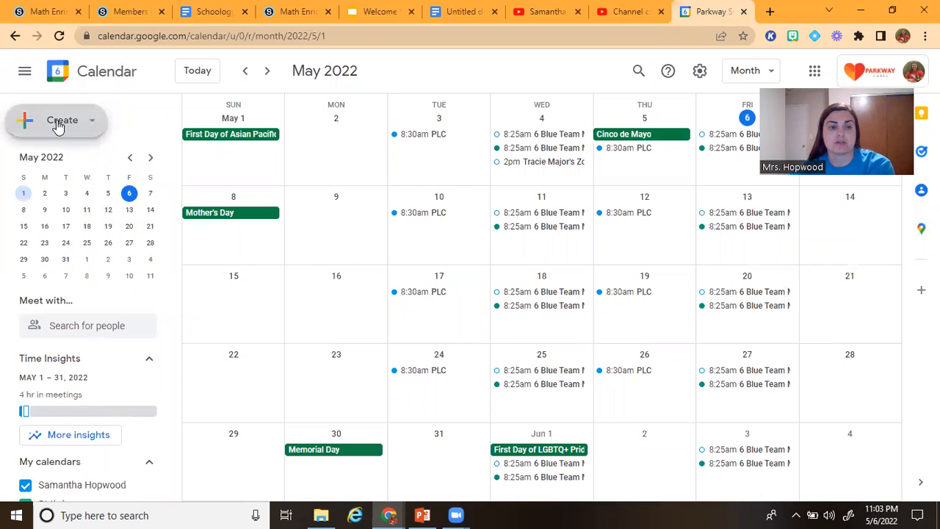
pyautogui.click(89, 123)
pyautogui.click(92, 123)
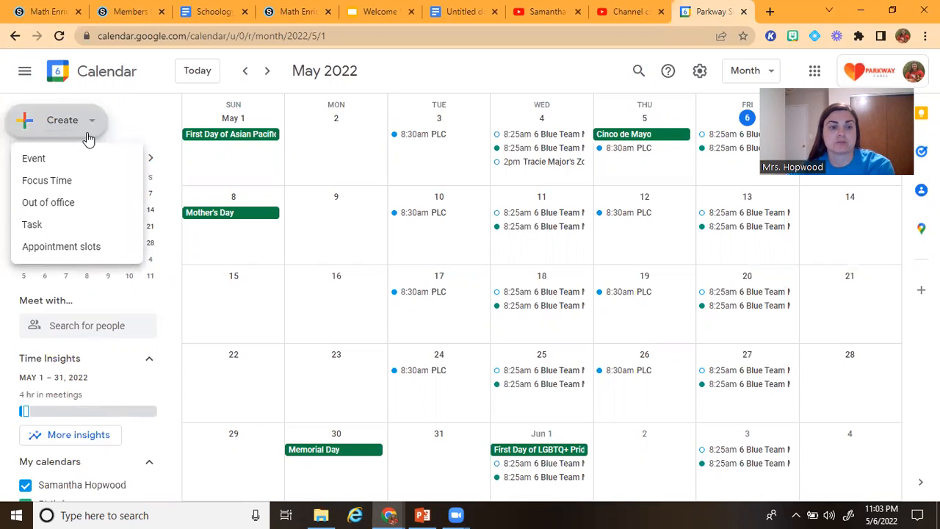
pyautogui.click(137, 119)
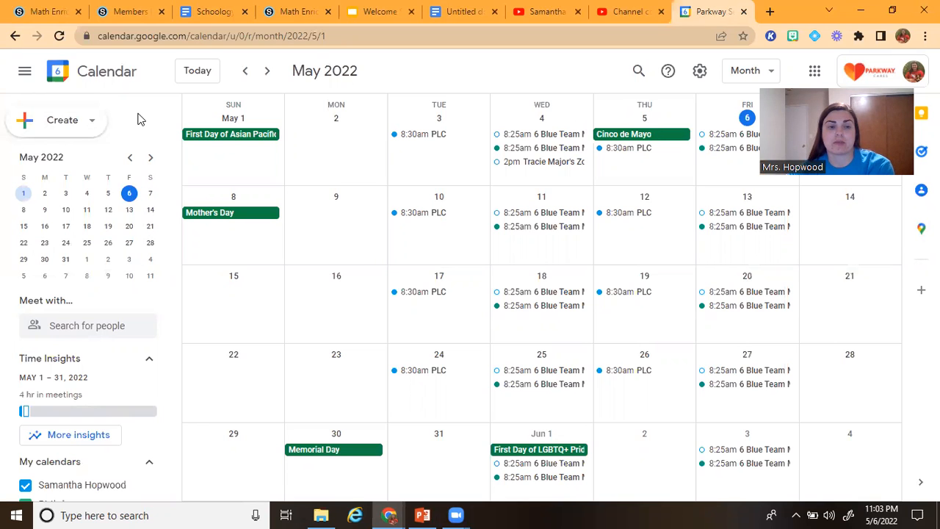
# Open the settings and sharing page of the purple Math Enrichment calendar
pyautogui.scroll(-5, 122, 323)
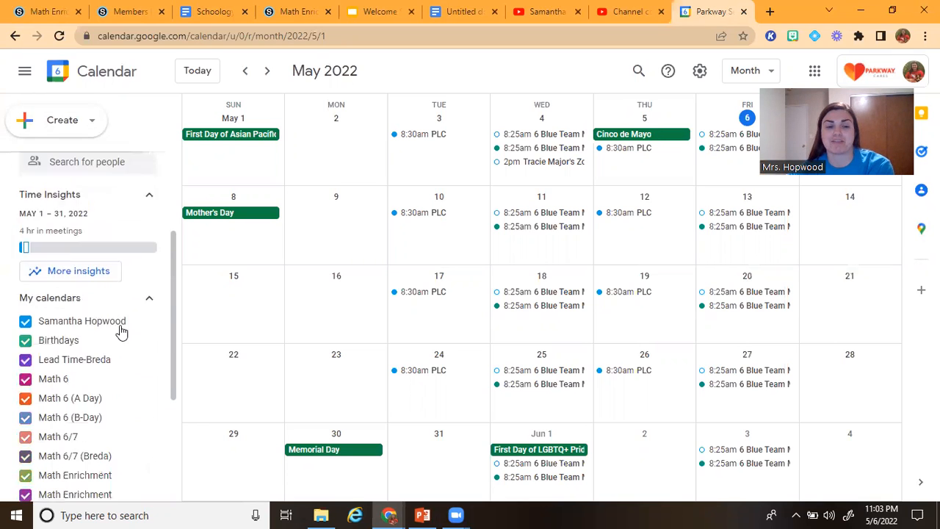
pyautogui.scroll(1, 119, 316)
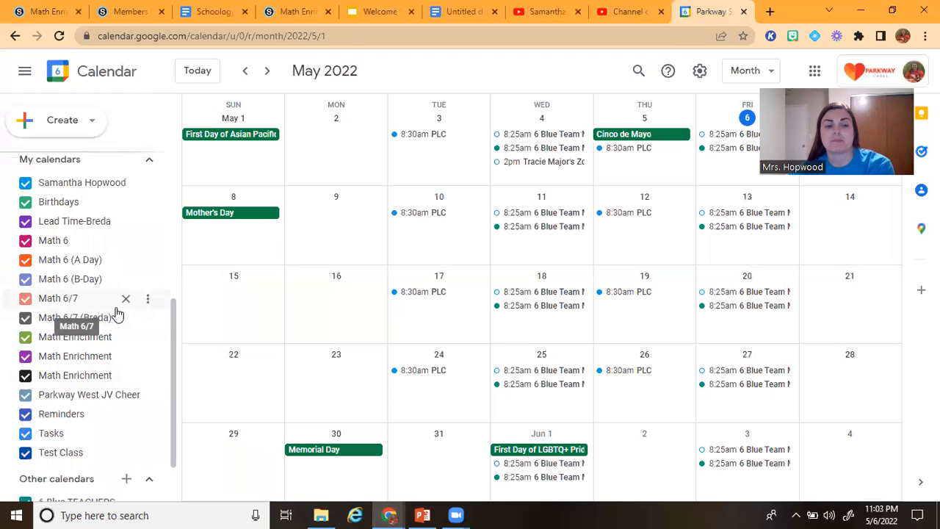
pyautogui.scroll(-1, 60, 355)
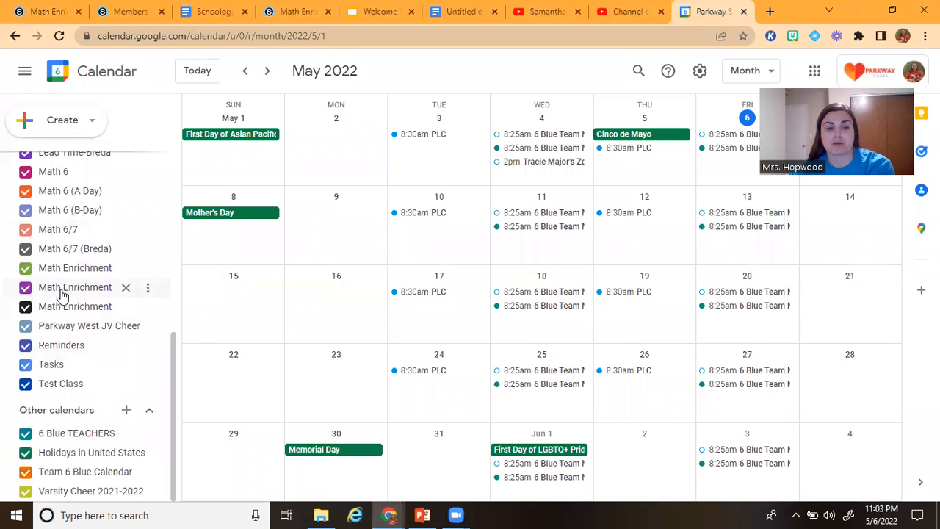
pyautogui.click(147, 290)
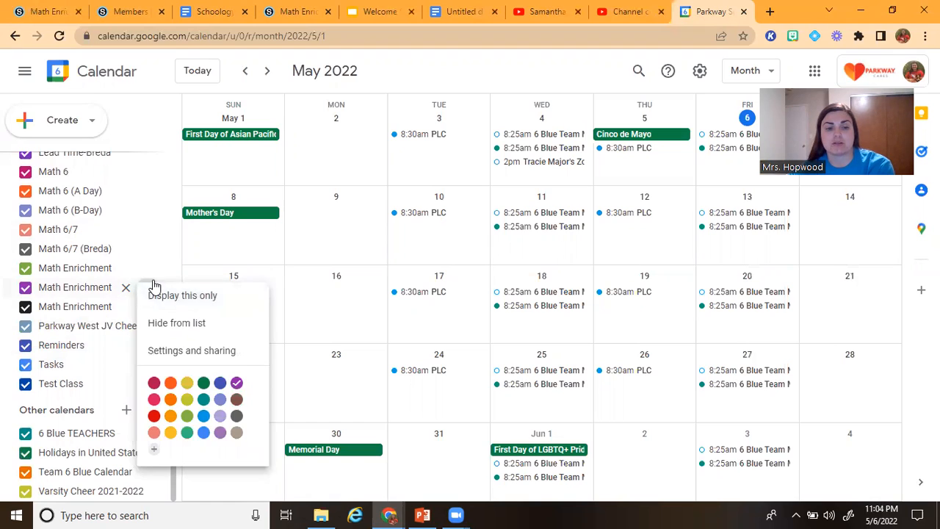
pyautogui.click(150, 284)
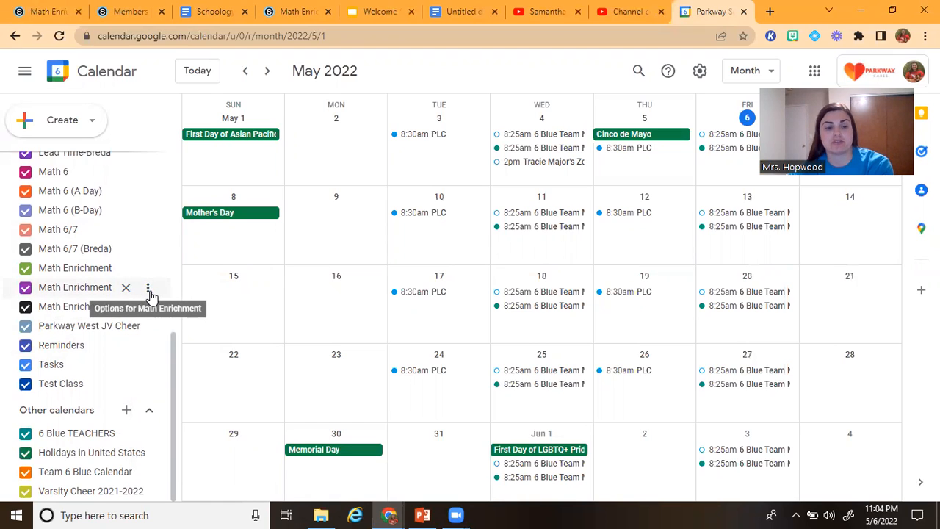
pyautogui.click(146, 289)
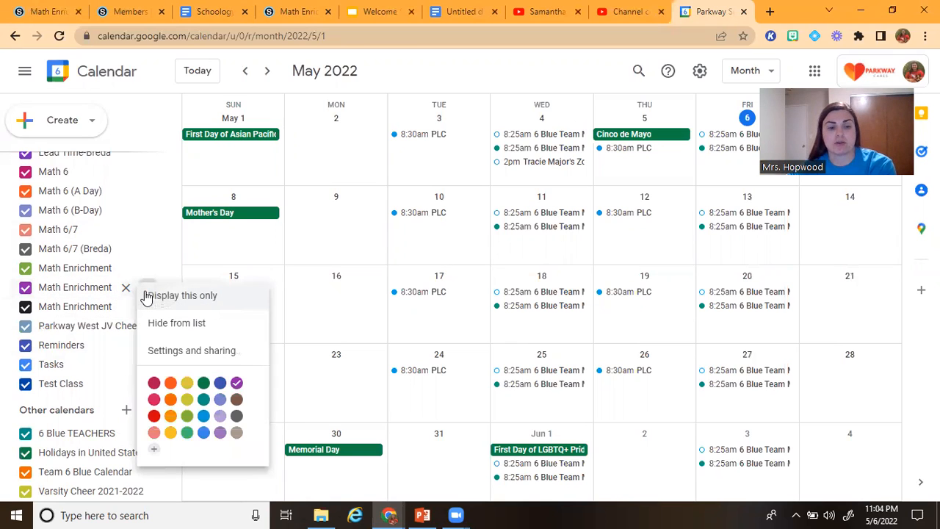
pyautogui.click(159, 354)
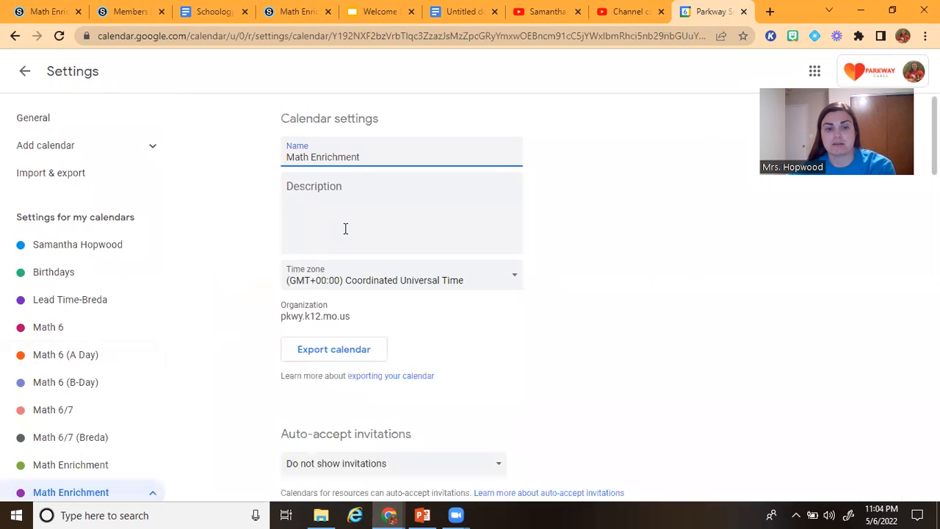
# Copy the full embed code of the Math Enrichment calendar from its calendar integration settings
pyautogui.scroll(-7, 595, 192)
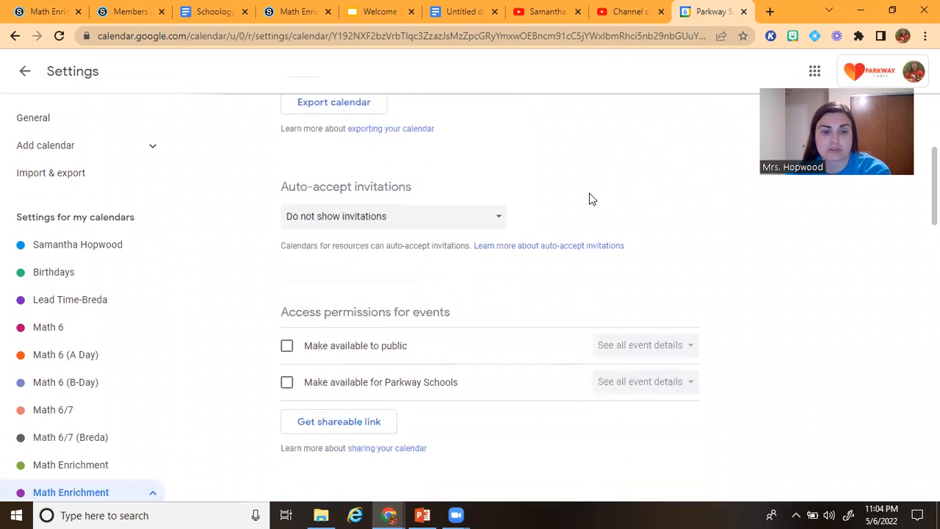
pyautogui.scroll(-5, 589, 194)
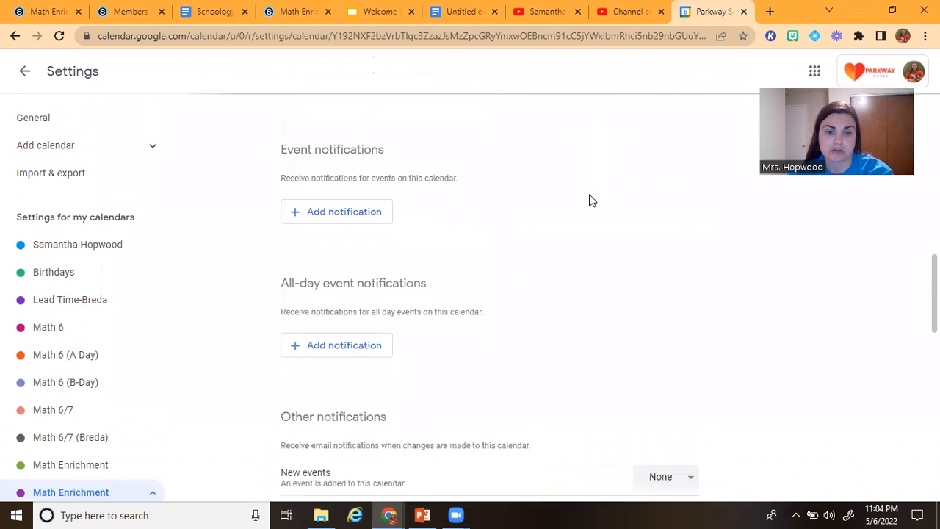
pyautogui.scroll(-5, 592, 200)
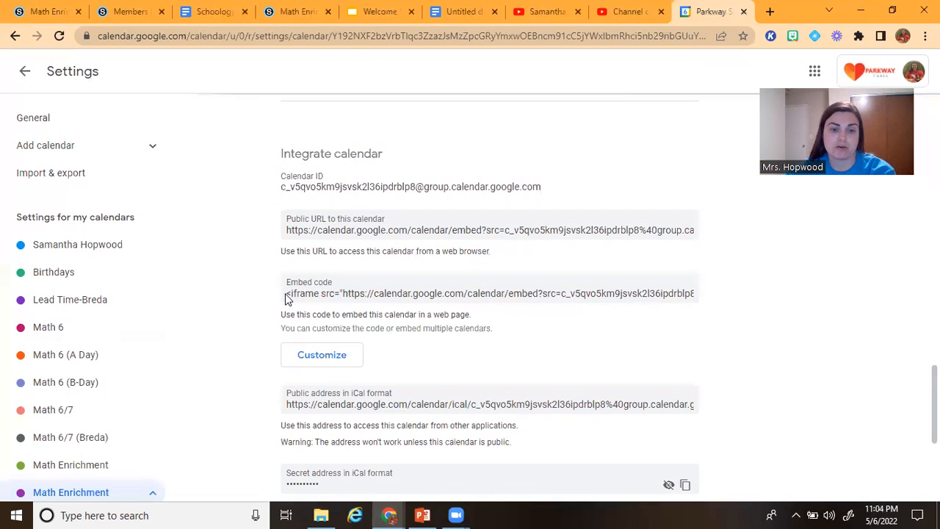
pyautogui.tripleClick(318, 295)
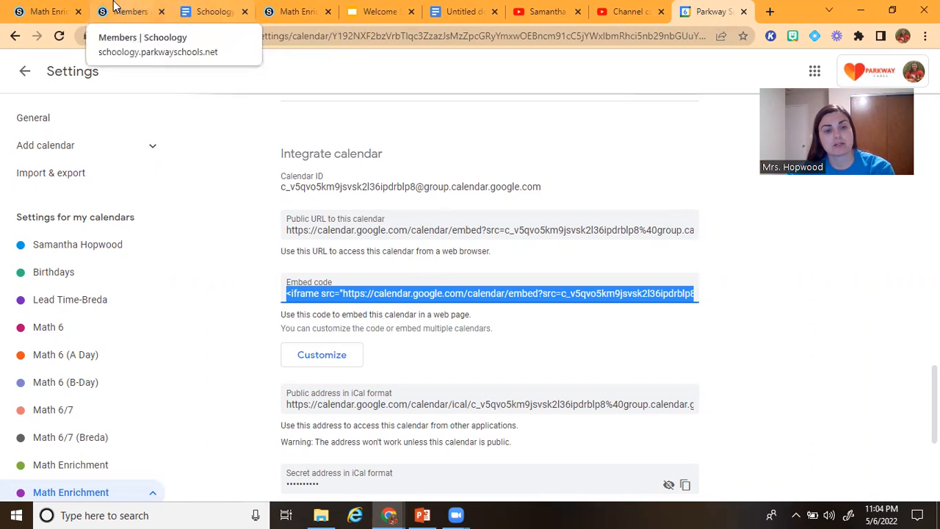
# Switch to the Math Enrichment course in Schoology and start a new materials page titled "Assignment Calendar"
pyautogui.click(45, 11)
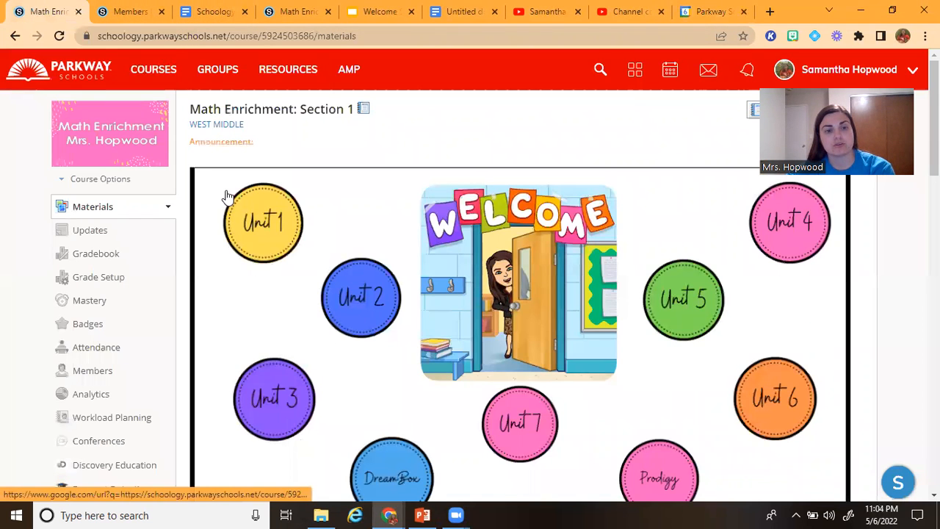
pyautogui.scroll(-7, 228, 196)
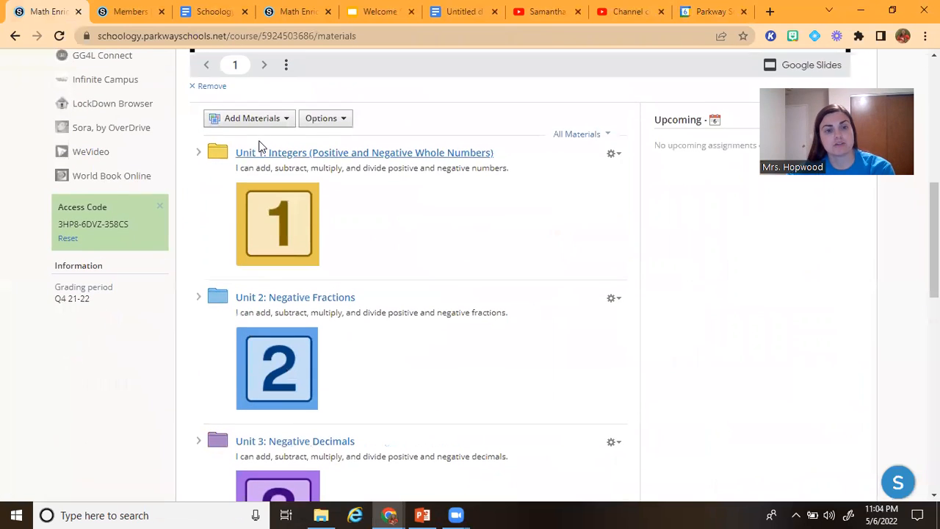
pyautogui.click(261, 121)
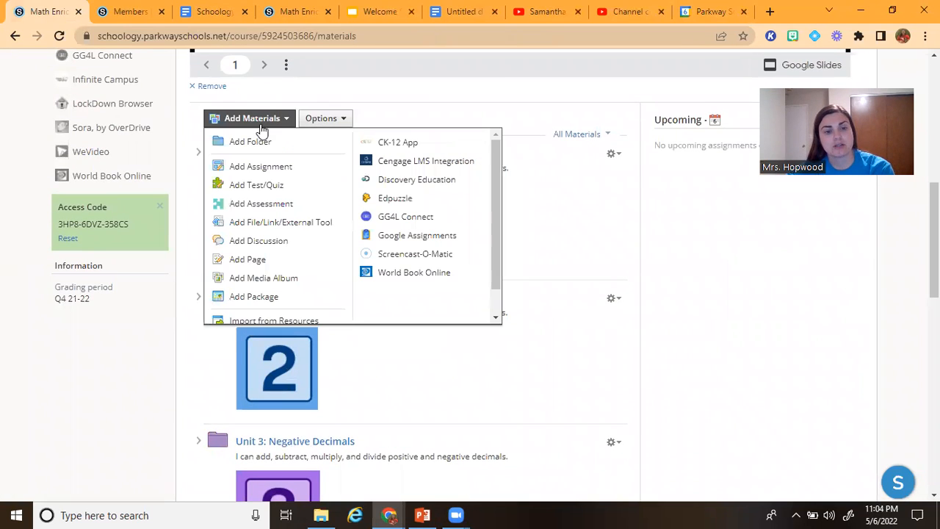
pyautogui.click(268, 260)
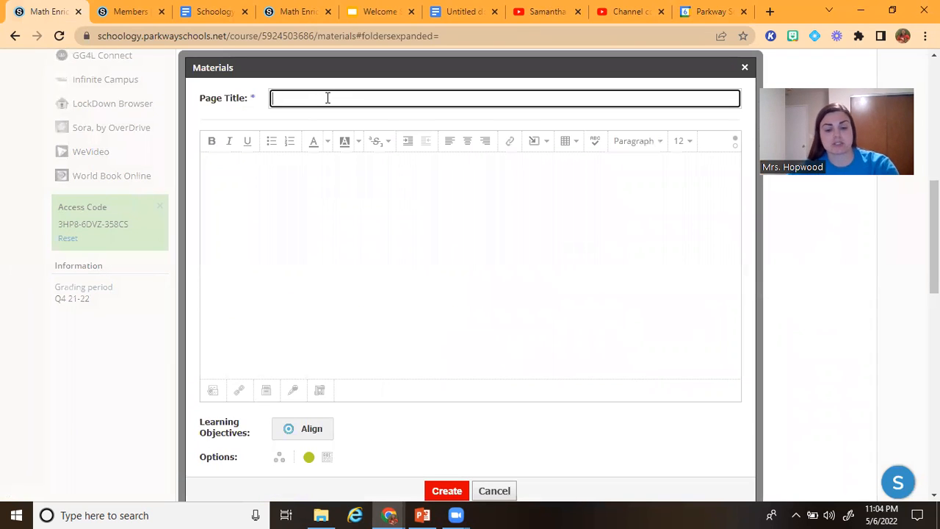
pyautogui.write('Assignment')
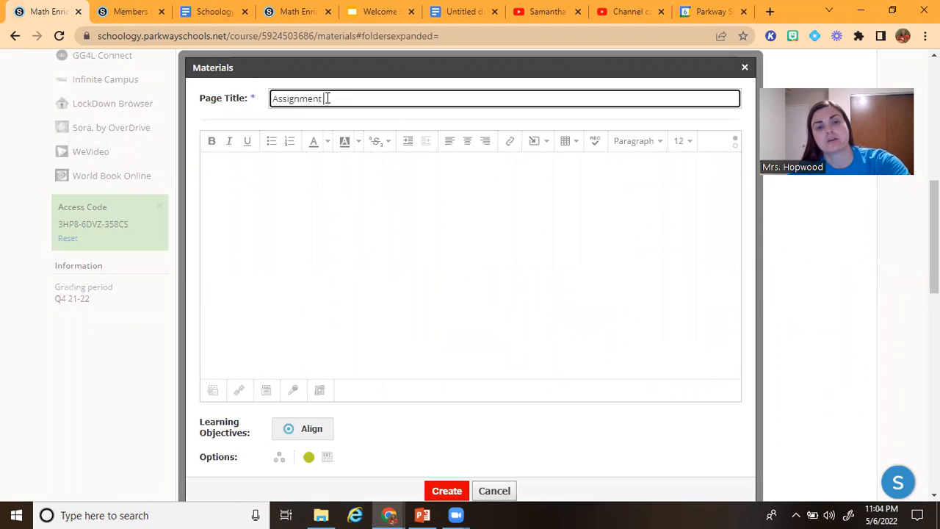
pyautogui.write(' Calendar')
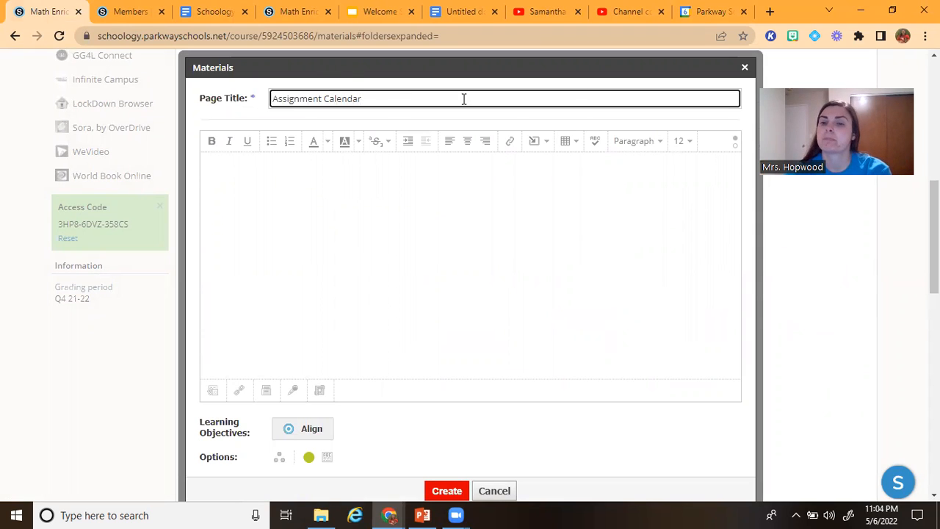
# Switch the page's content editor to HTML and paste the calendar's iframe embed code
pyautogui.click(743, 145)
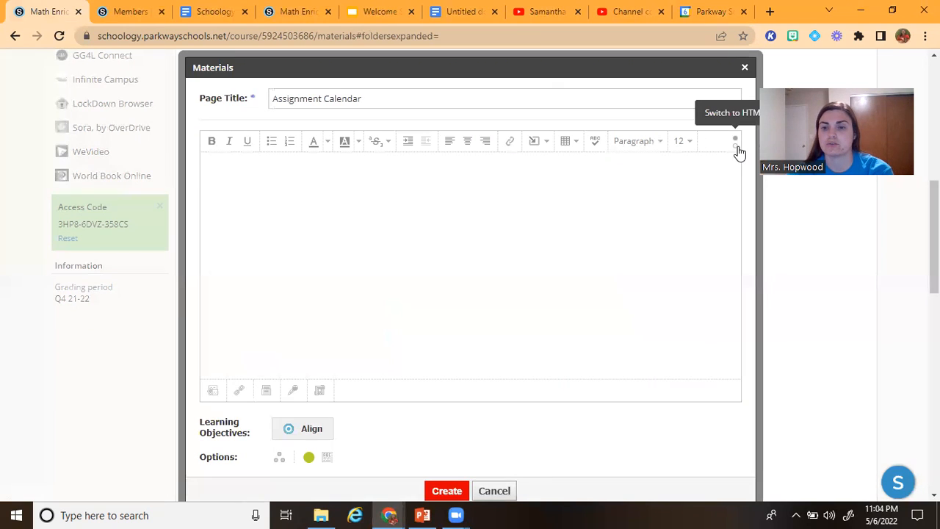
pyautogui.click(735, 152)
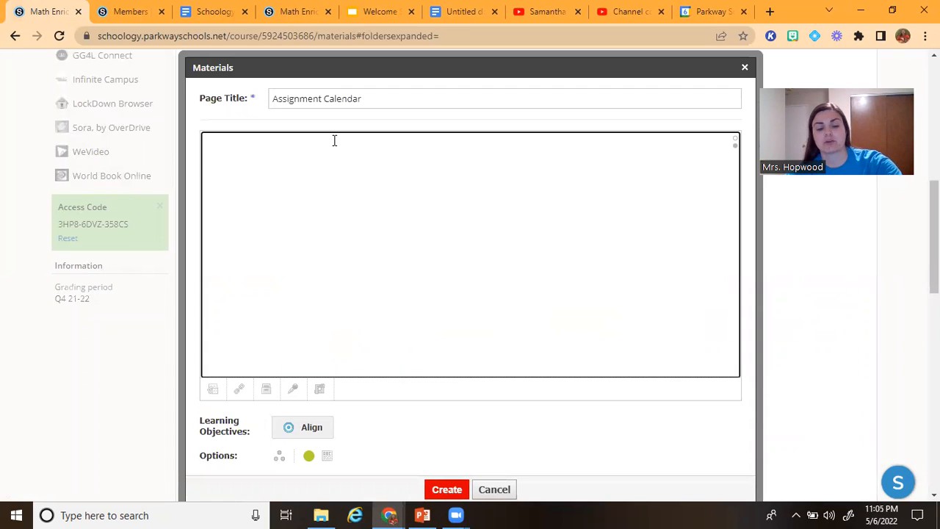
pyautogui.write('<iframe src="https://calendar.google.com/calendar/embed?src=c_v5qvo5km9jsvsk2l36ipdrblp8%40group.calendar.google.com&ctz=America%2FChicago" style="border: 0" width="800" height="600" frameborder="0" scrolling="no"></iframe>')
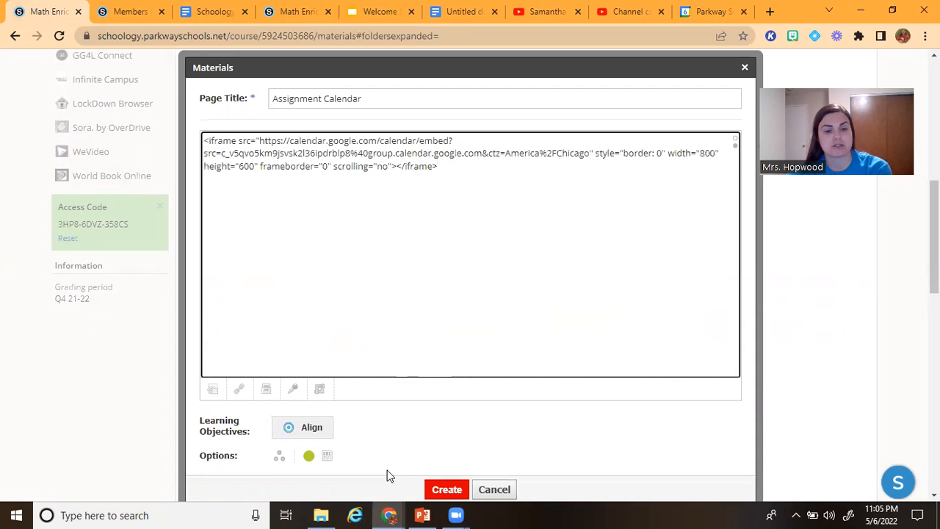
# Set the Assignment Calendar page to display inline
pyautogui.click(328, 456)
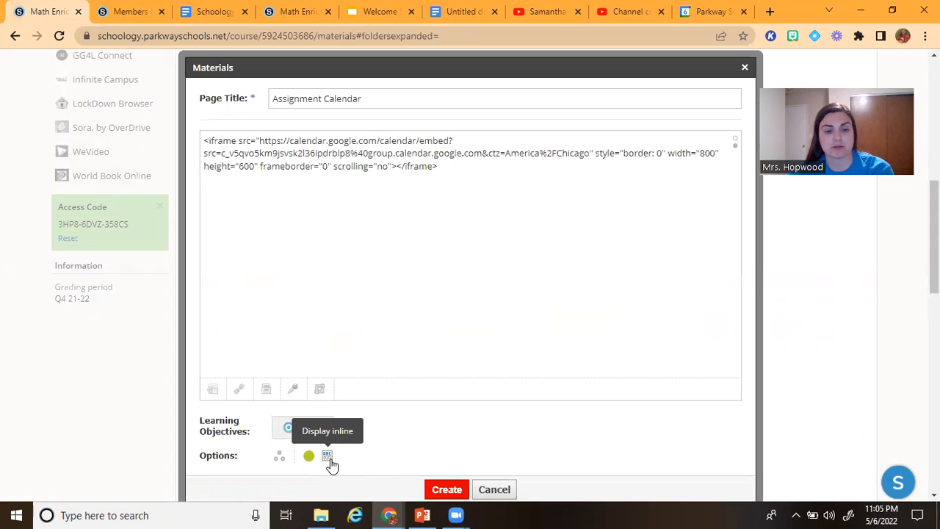
pyautogui.scroll(-1, 357, 445)
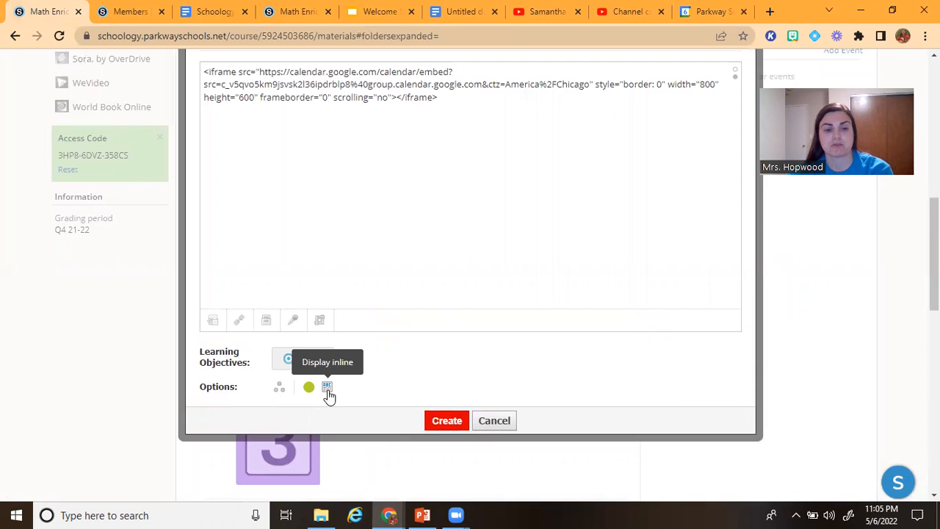
pyautogui.scroll(3, 545, 267)
pyautogui.scroll(-2, 545, 285)
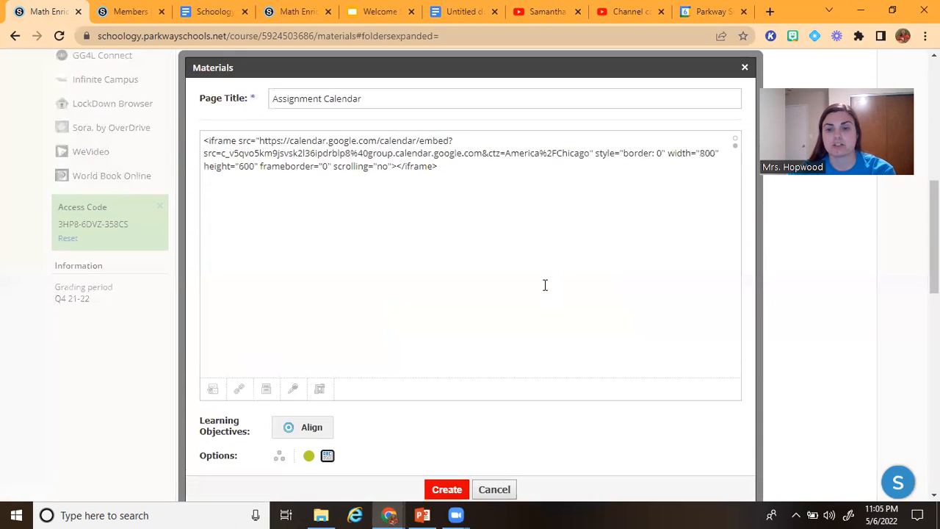
# Return the page content to the visual editor and examine the embedded calendar's placeholder
pyautogui.click(738, 150)
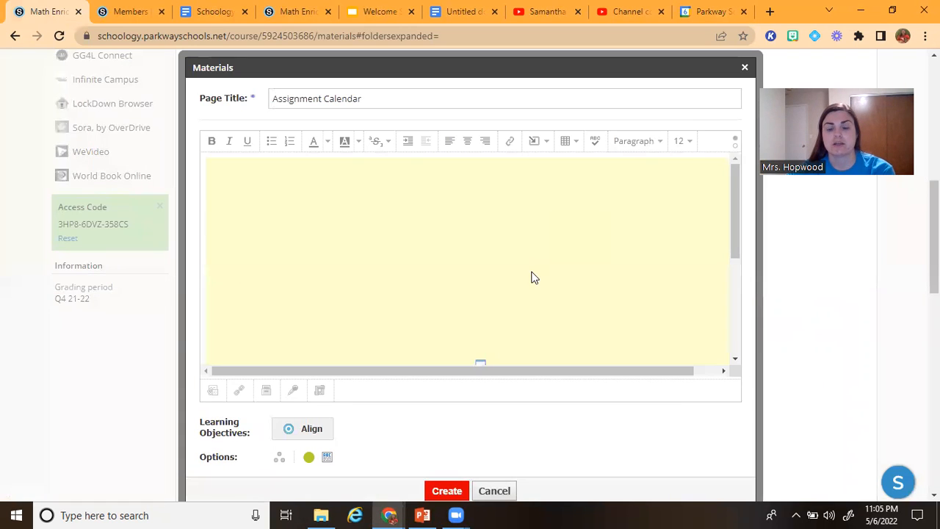
pyautogui.scroll(2, 531, 276)
pyautogui.scroll(-3, 565, 375)
pyautogui.scroll(3, 658, 370)
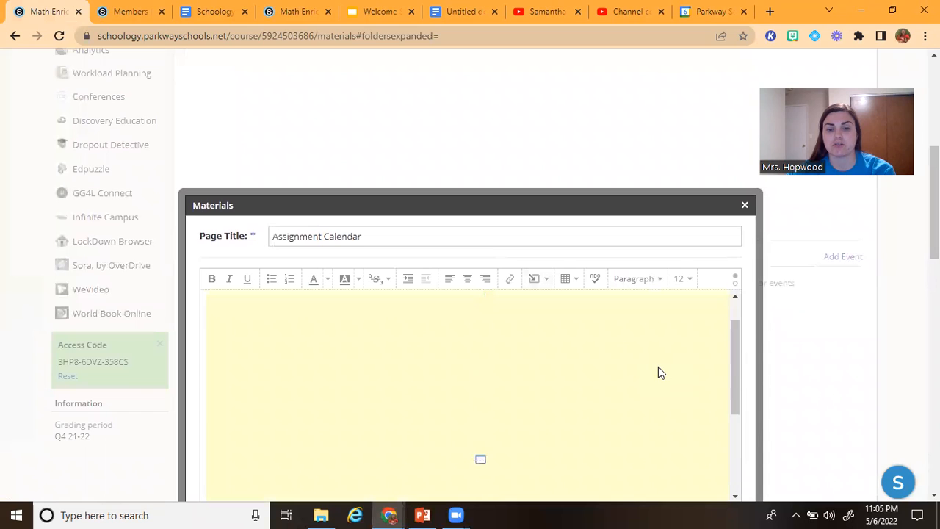
pyautogui.moveTo(736, 357); pyautogui.dragTo(741, 438)
pyautogui.scroll(-2, 776, 405)
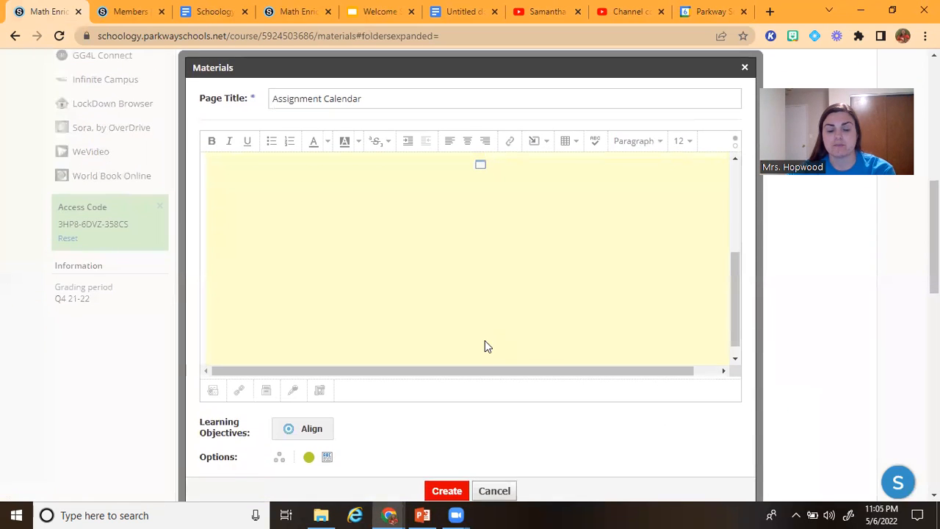
pyautogui.scroll(3, 480, 346)
pyautogui.scroll(-3, 480, 346)
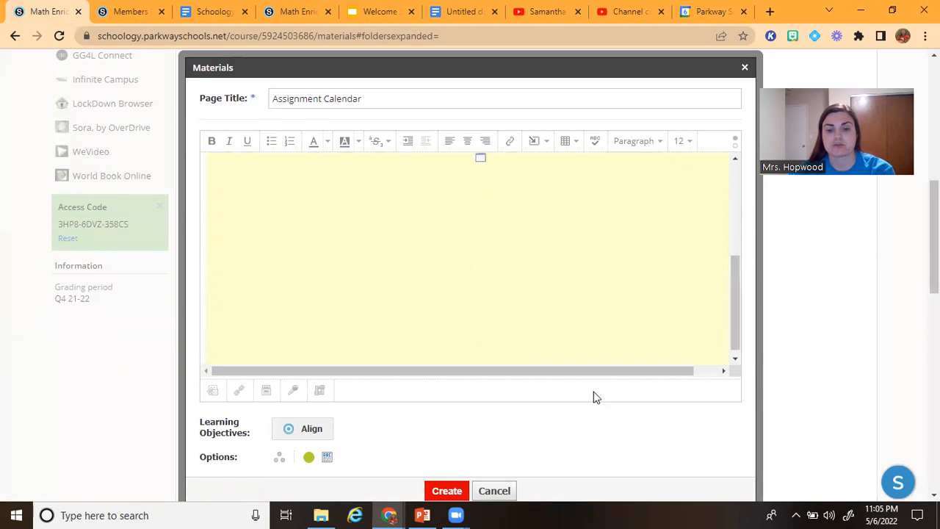
# Create the Assignment Calendar page and view the course materials
pyautogui.scroll(-1, 588, 389)
pyautogui.click(447, 422)
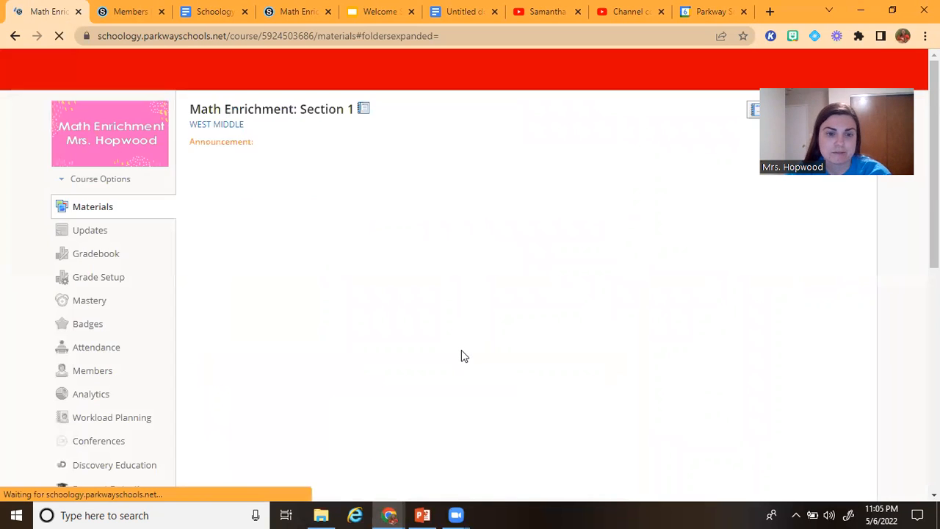
pyautogui.scroll(4, 461, 355)
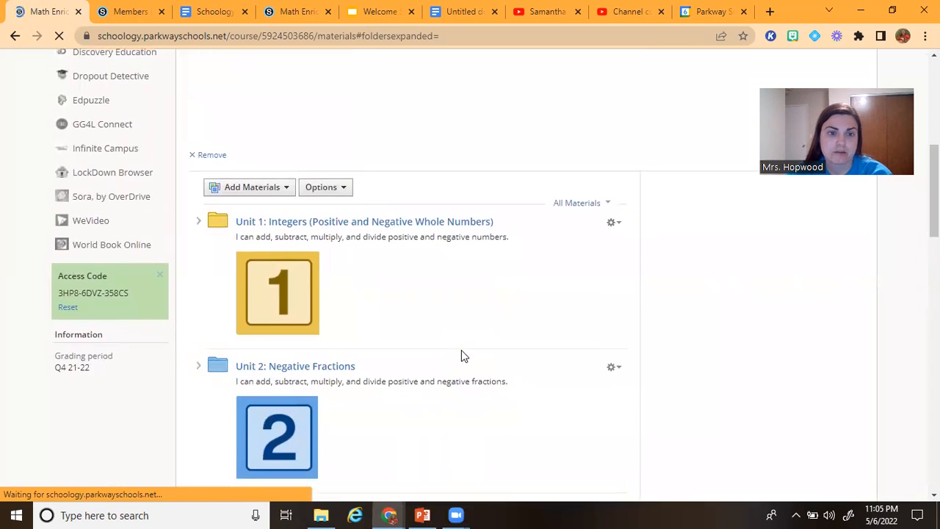
pyautogui.scroll(-10, 461, 353)
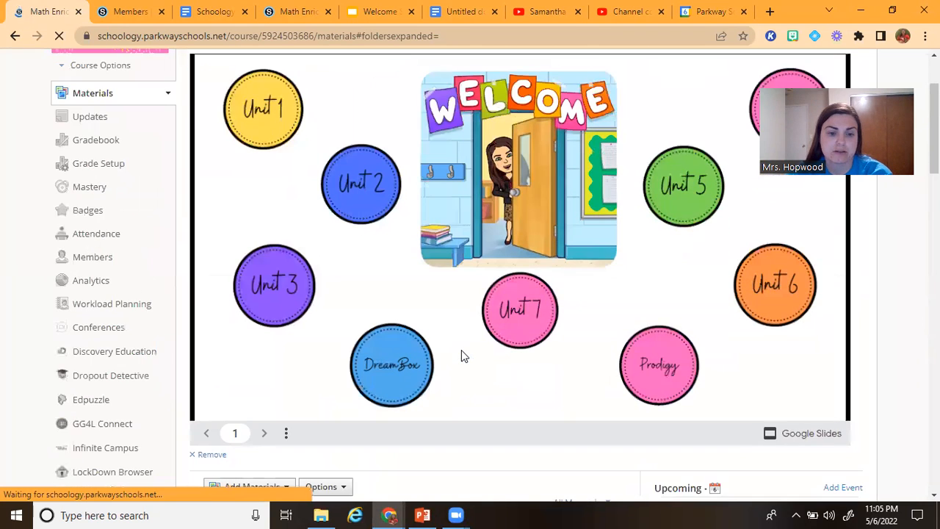
# Move the Assignment Calendar page from below Unit 7 to the beginning of the course materials, above Unit 1
pyautogui.scroll(-12, 461, 356)
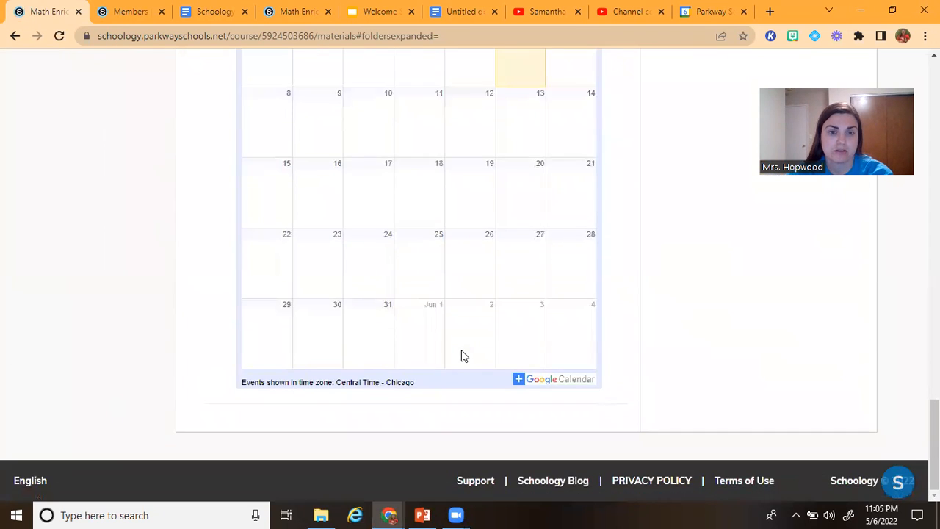
pyautogui.scroll(3, 450, 352)
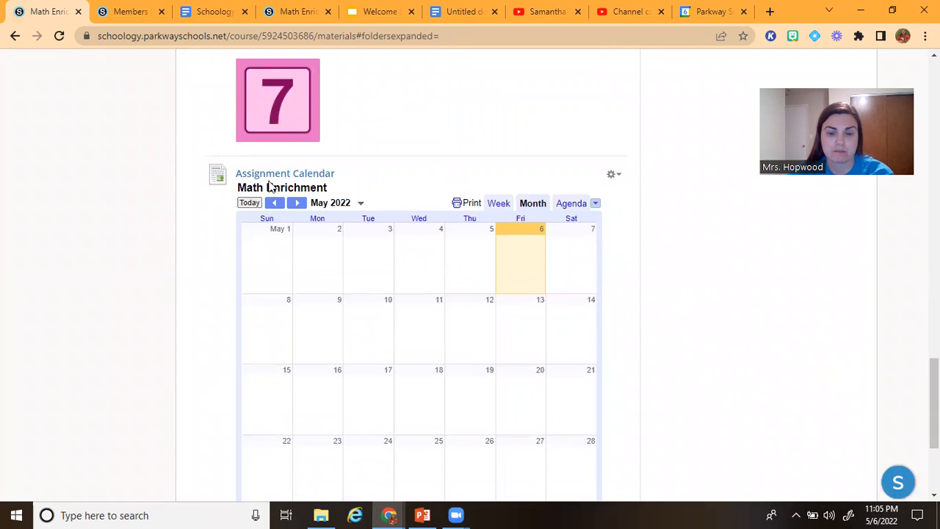
pyautogui.scroll(-2, 268, 206)
pyautogui.scroll(1, 313, 308)
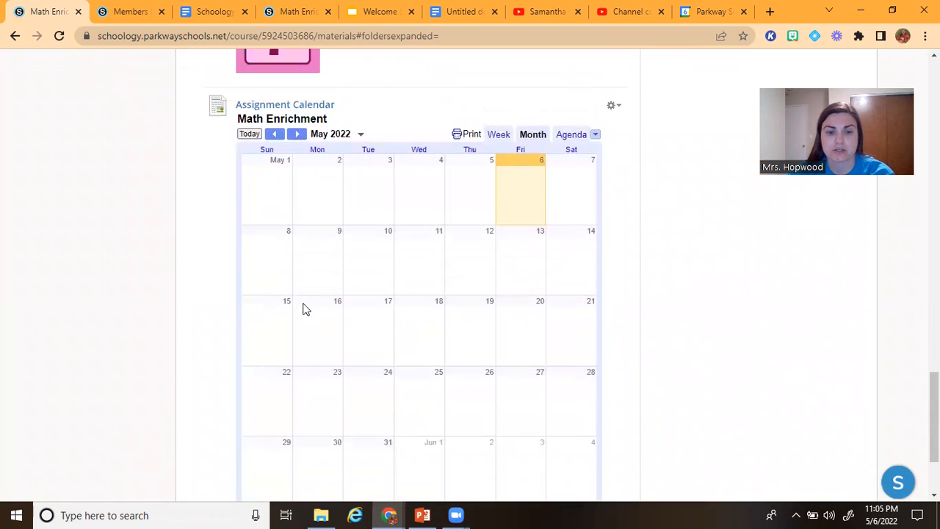
pyautogui.scroll(4, 214, 221)
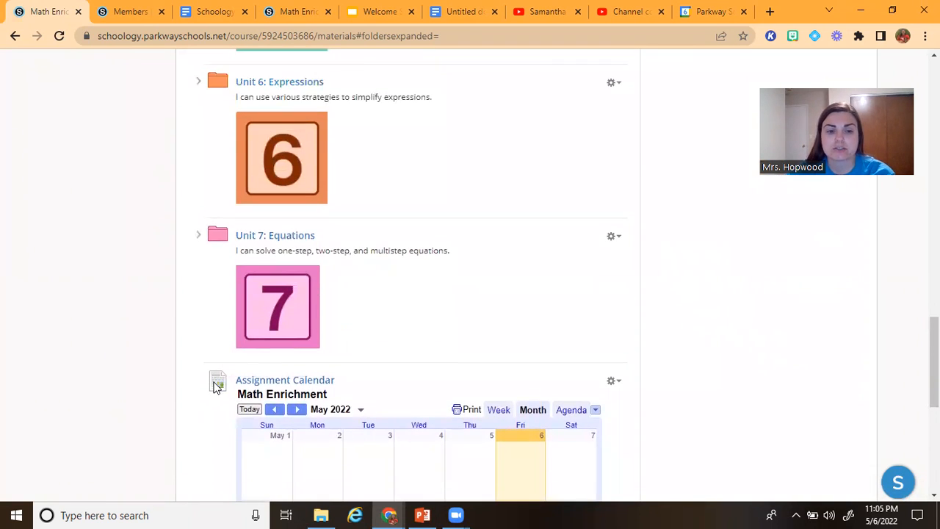
pyautogui.moveTo(213, 381); pyautogui.dragTo(223, 260)
pyautogui.scroll(5, 211, 212)
pyautogui.scroll(7, 211, 213)
pyautogui.scroll(1, 214, 216)
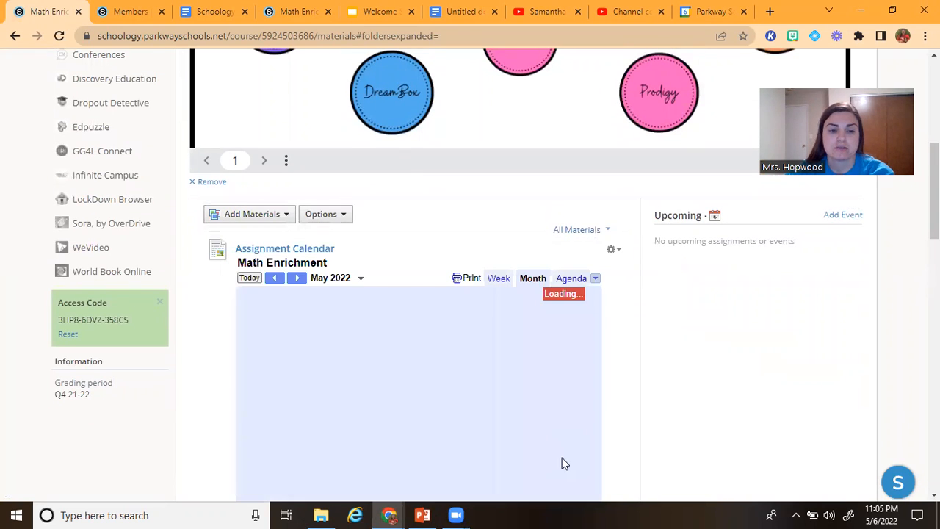
# Examine the calendar's placement above the unit folders and expand the Unit 2: Negative Fractions folder
pyautogui.scroll(-6, 566, 409)
pyautogui.scroll(3, 566, 410)
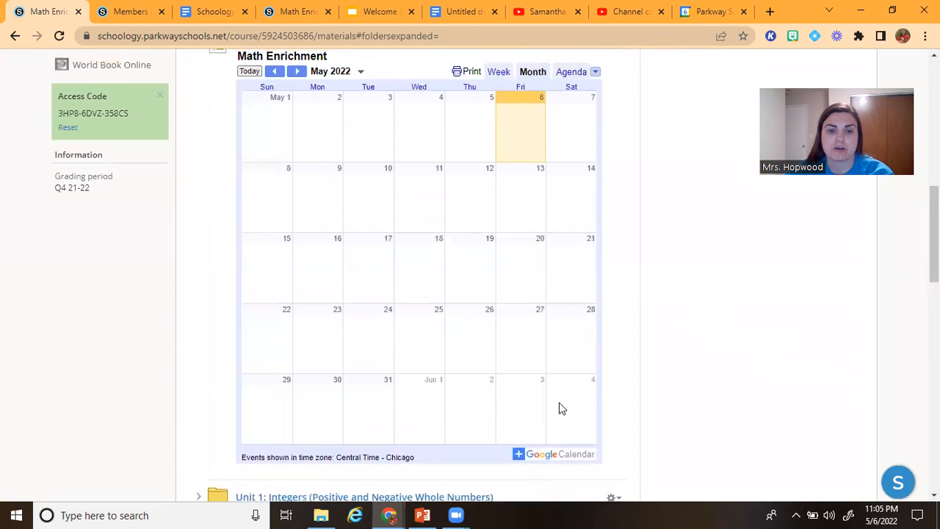
pyautogui.scroll(-3, 563, 409)
pyautogui.click(200, 437)
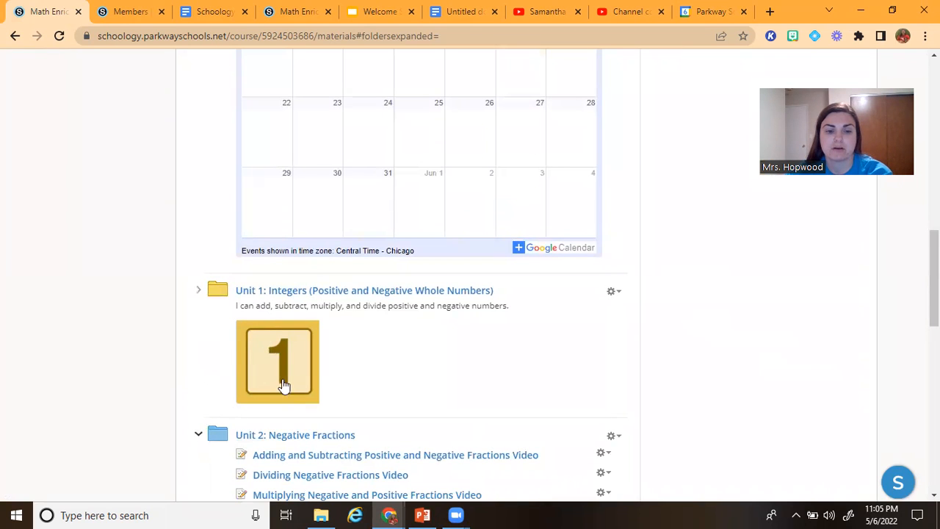
pyautogui.scroll(3, 328, 384)
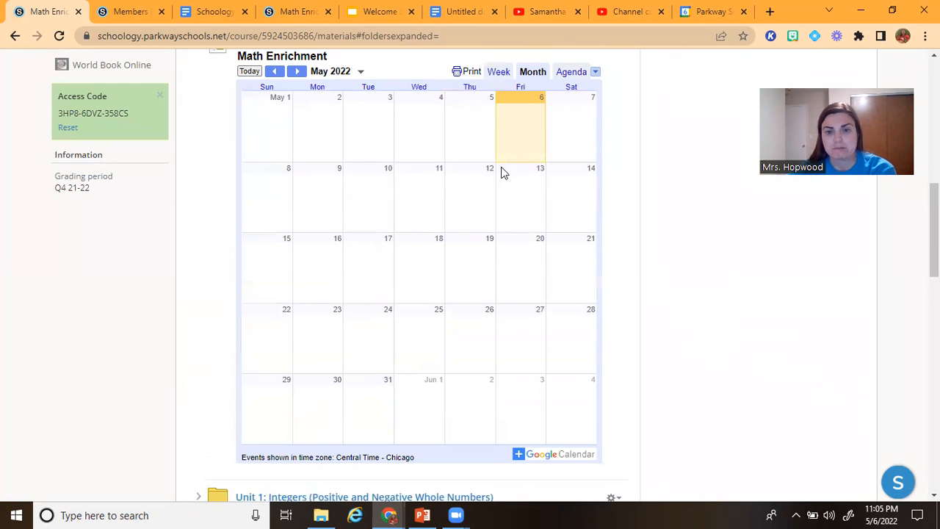
pyautogui.scroll(1, 507, 117)
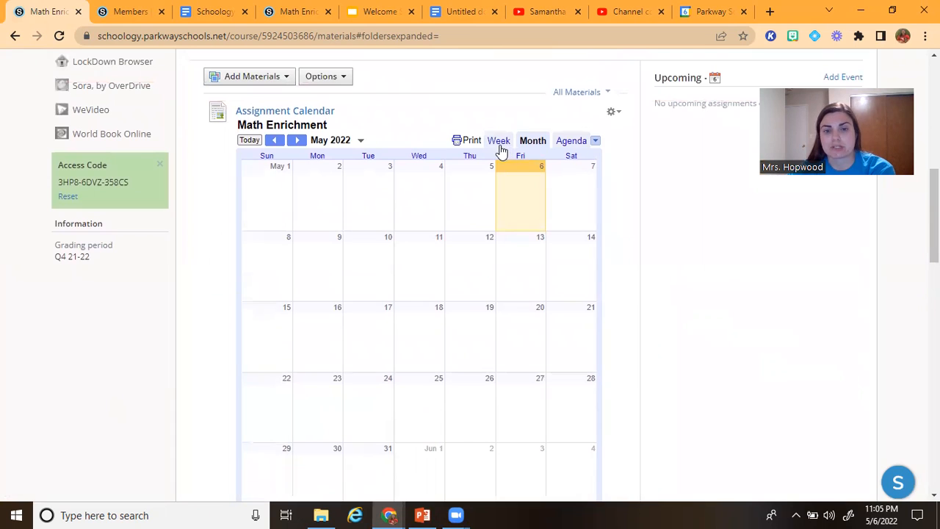
# Compare the embedded calendar's Week, Month and Agenda views, ending on the Month view
pyautogui.click(499, 143)
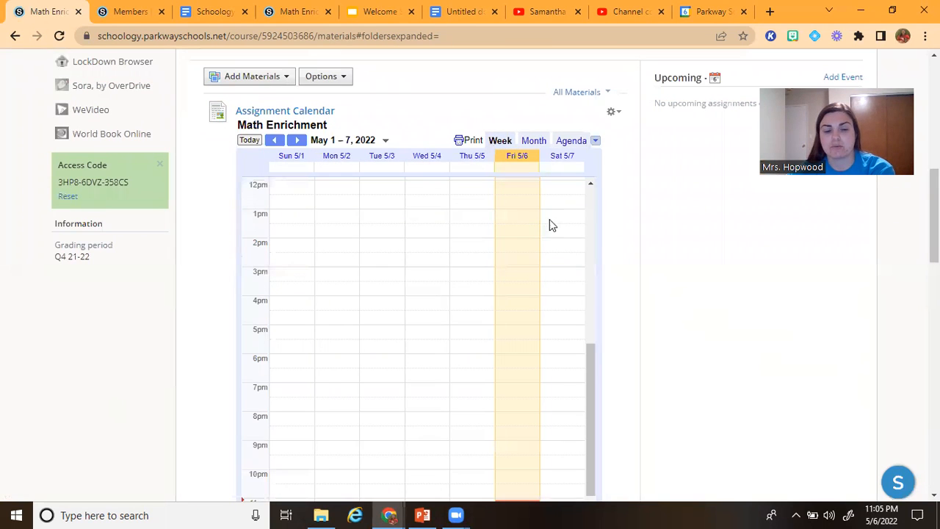
pyautogui.scroll(-1, 555, 224)
pyautogui.click(544, 142)
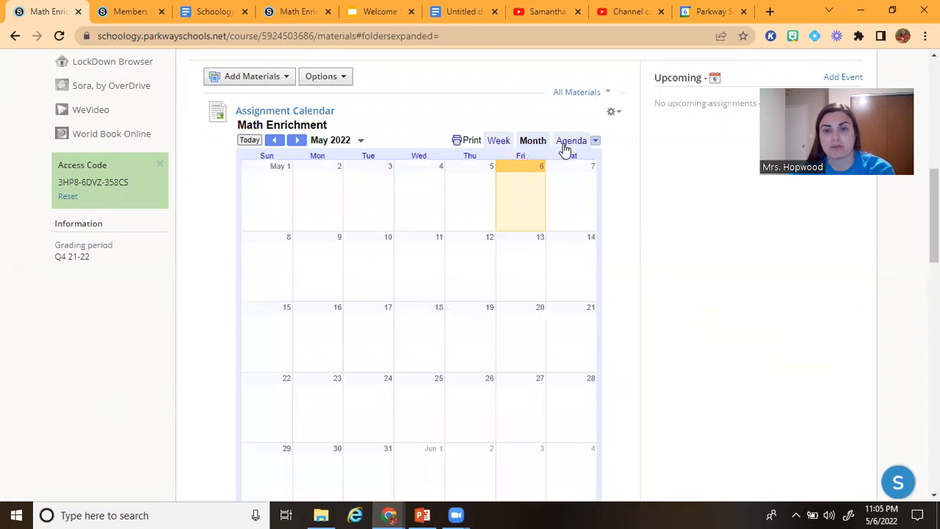
pyautogui.click(564, 143)
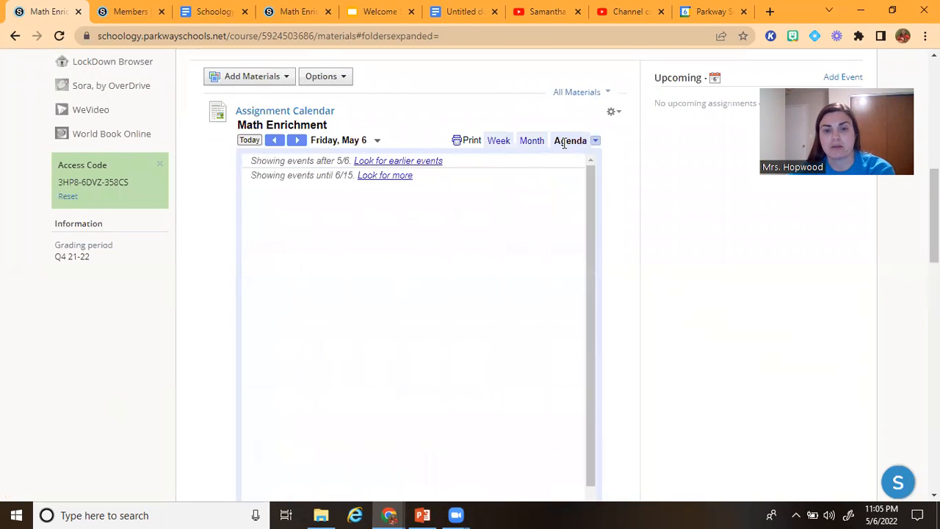
pyautogui.click(528, 142)
pyautogui.click(502, 142)
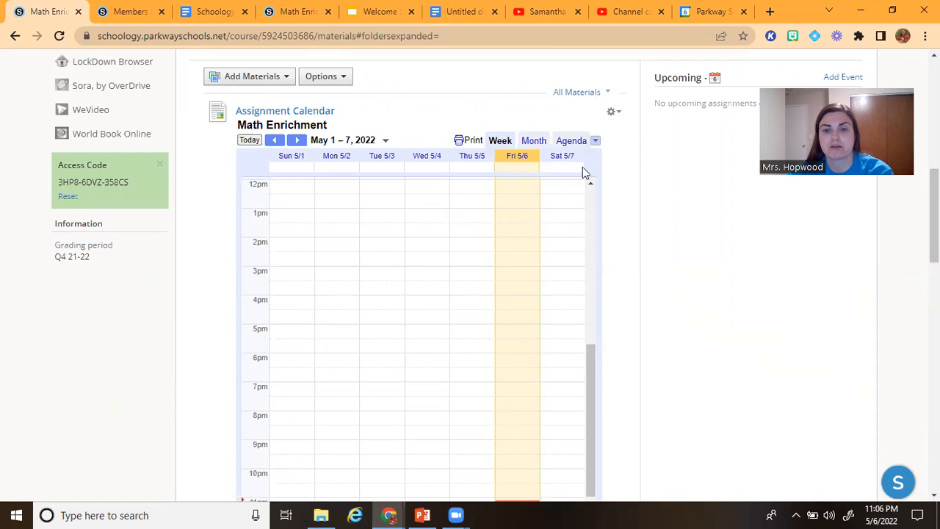
pyautogui.click(527, 142)
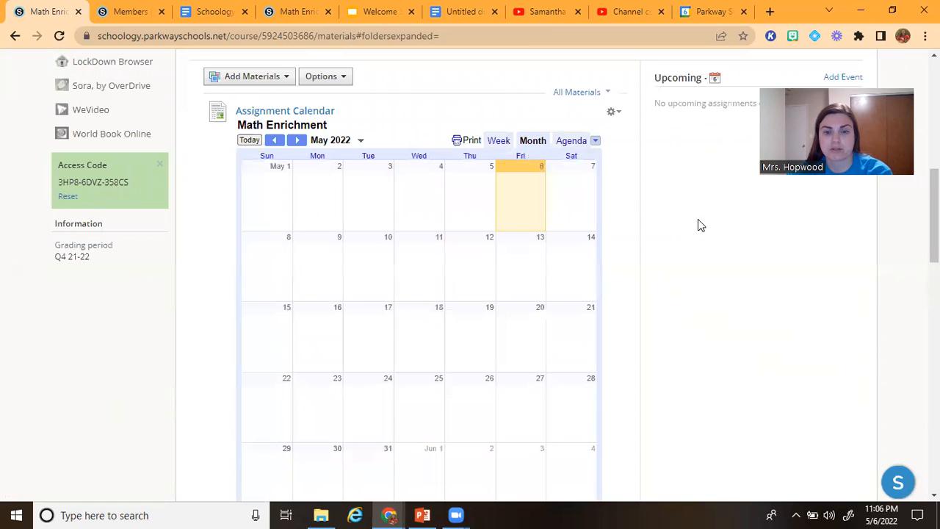
pyautogui.scroll(-1, 700, 225)
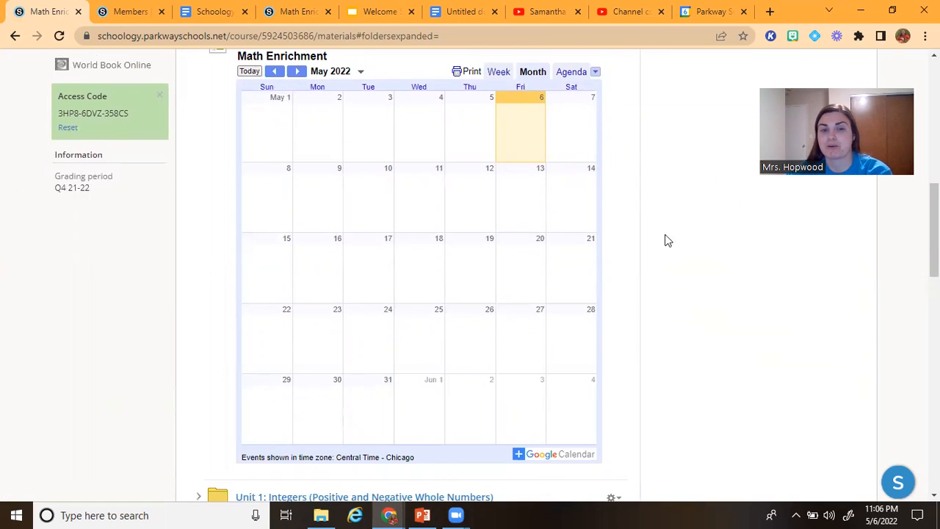
# Switch to Google Calendar, leave the calendar settings for the May 2022 month view, and start a new event on Monday, May 9
pyautogui.click(689, 12)
pyautogui.click(25, 71)
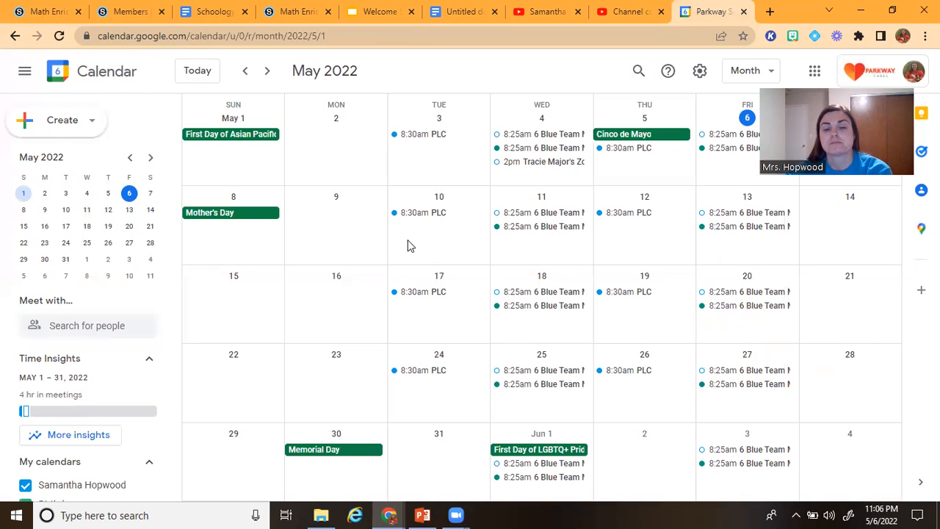
pyautogui.click(342, 228)
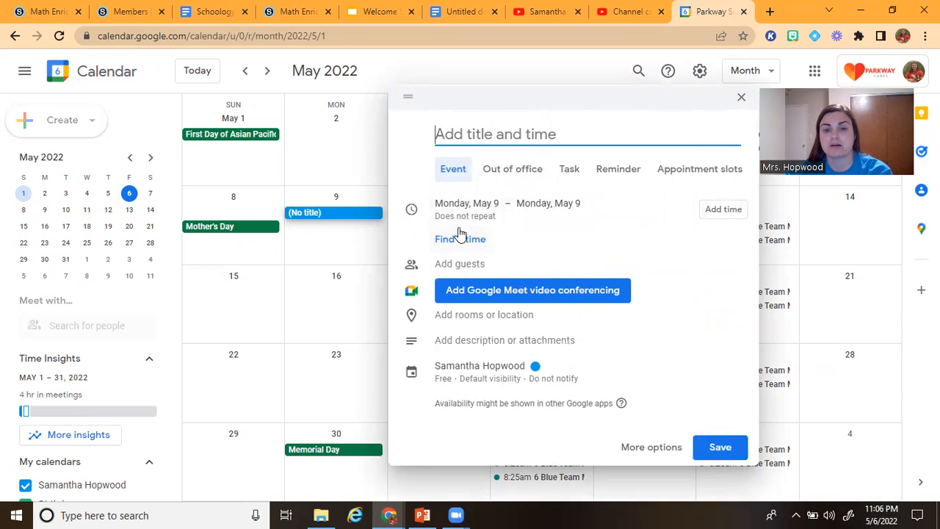
# Try adding a time to the new event, and reset it to all day ending Monday, May 9
pyautogui.click(711, 213)
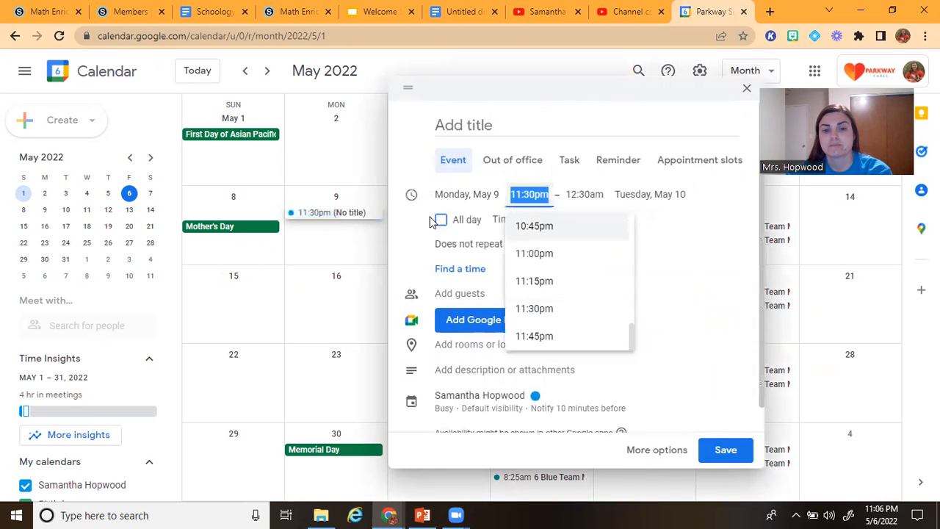
pyautogui.click(413, 218)
pyautogui.click(449, 228)
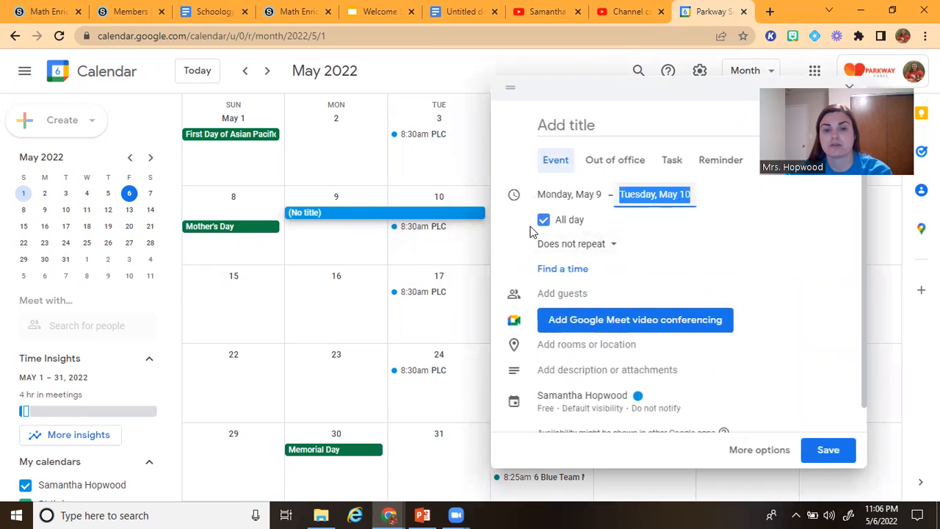
pyautogui.click(664, 199)
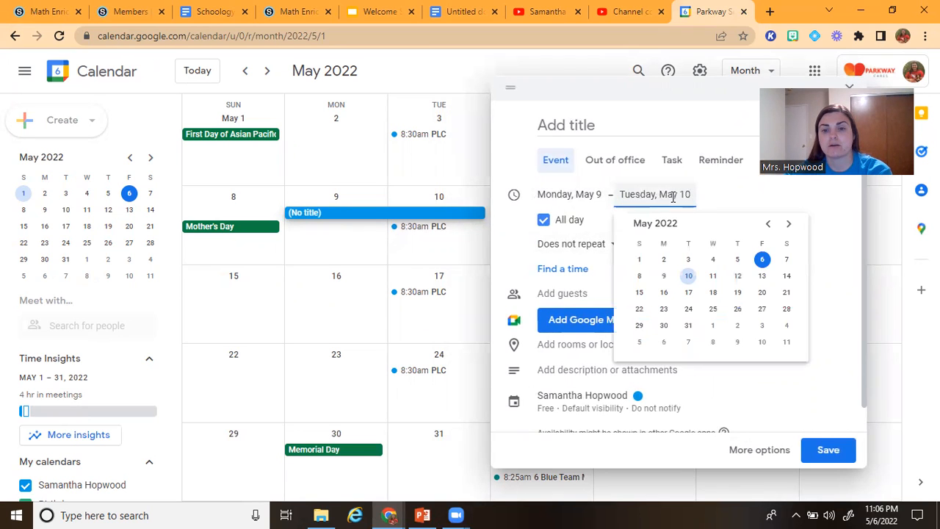
pyautogui.click(672, 196)
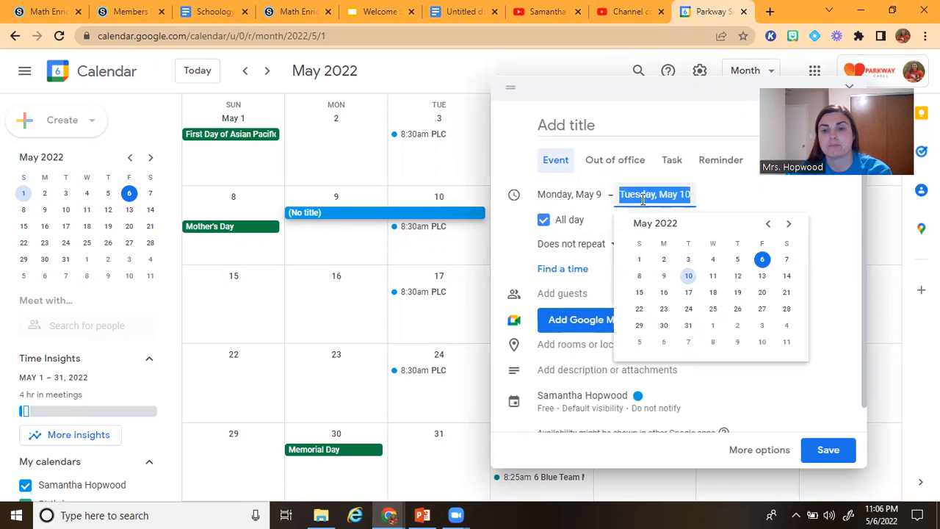
pyautogui.click(665, 278)
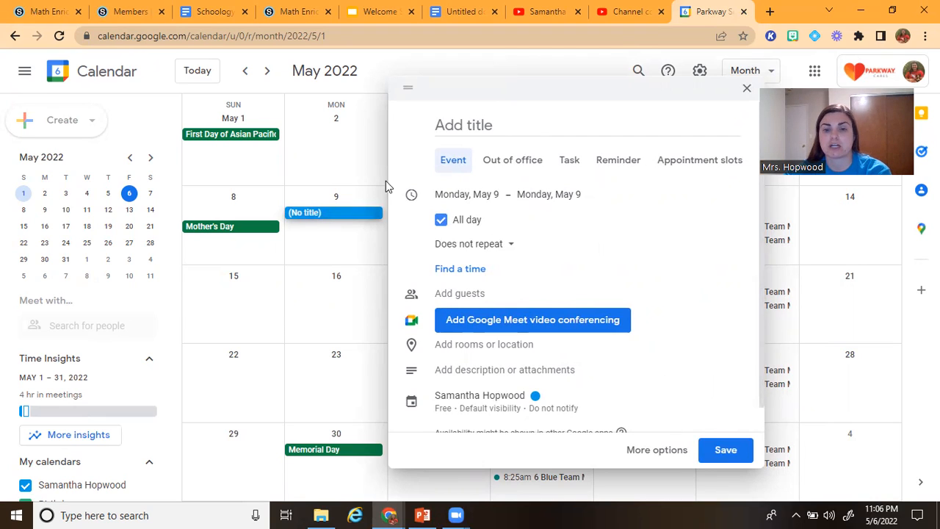
# Title the new May 9 event "Adding Integers Homework Due"
pyautogui.click(484, 126)
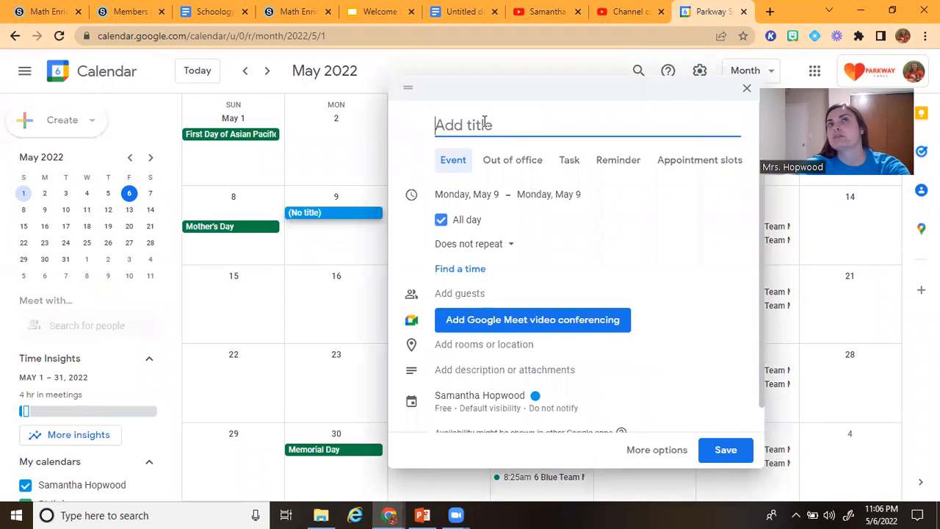
pyautogui.write('A')
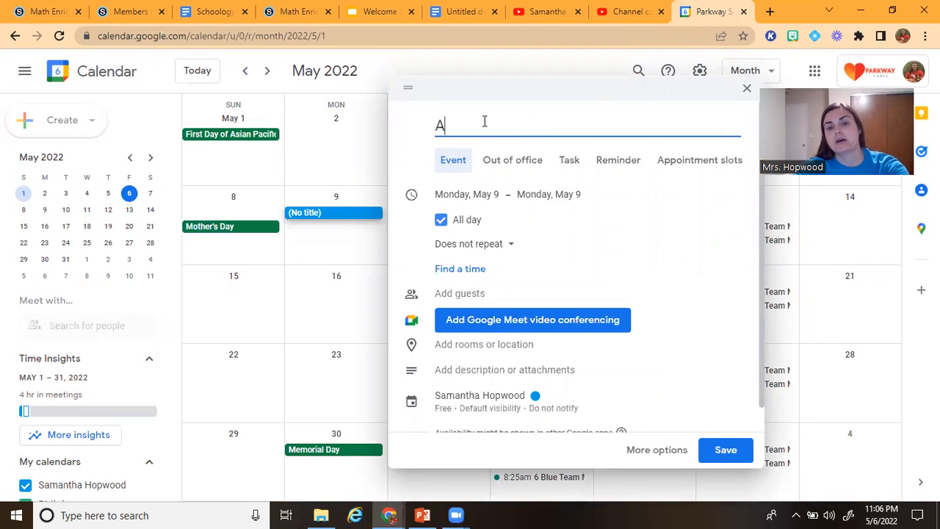
pyautogui.write('dding Integers HOm')
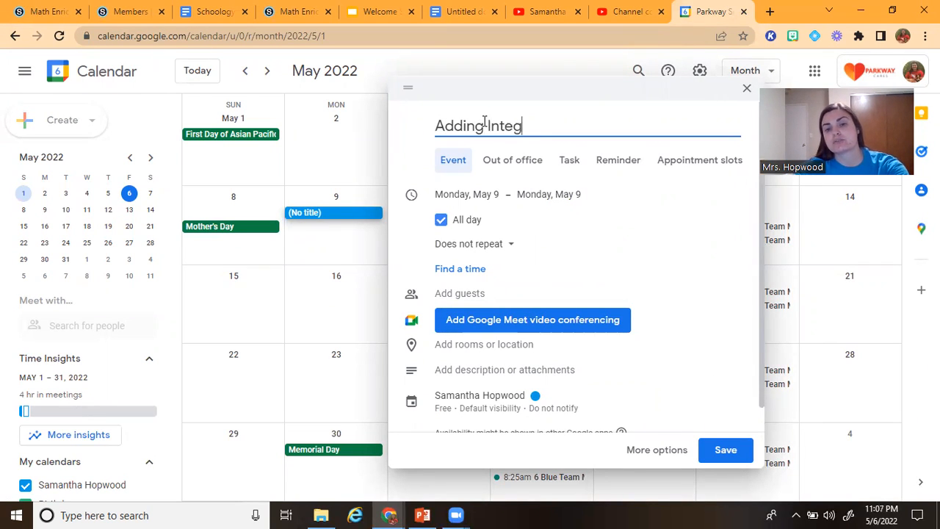
pyautogui.press('BackSpace')
pyautogui.press('BackSpace')
pyautogui.write('omework Du')
pyautogui.press('BackSpace')
pyautogui.press('BackSpace')
pyautogui.write('Due')
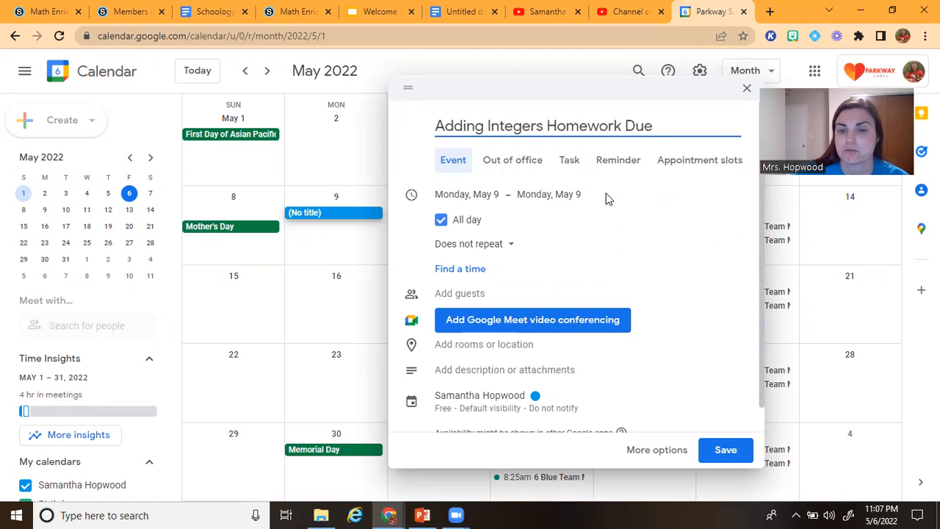
# Assign the homework event to the second of the three Math Enrichment calendars and save it
pyautogui.scroll(-1, 592, 195)
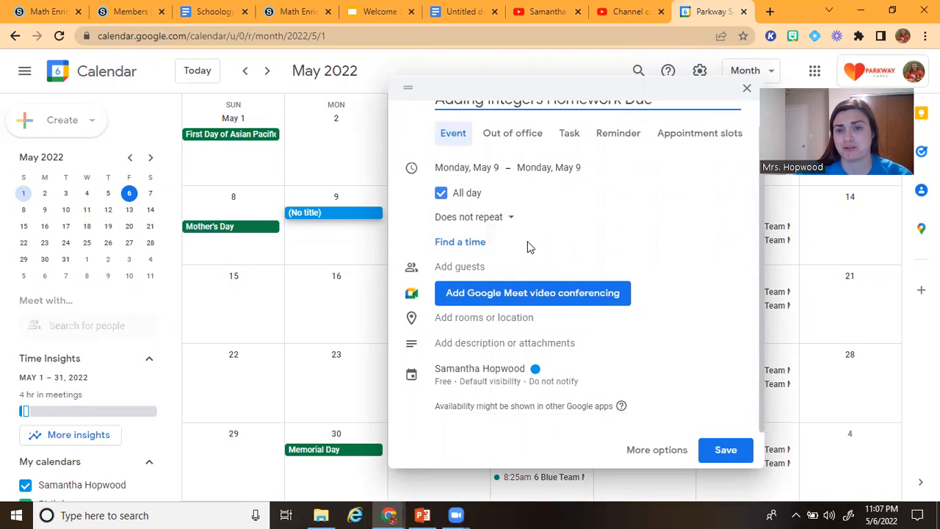
pyautogui.scroll(1, 546, 233)
pyautogui.scroll(-1, 540, 238)
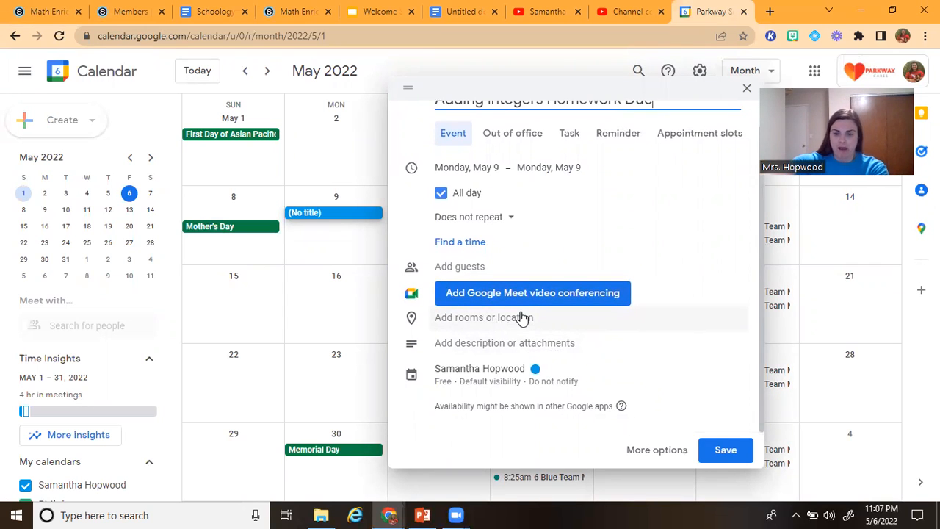
pyautogui.click(522, 376)
pyautogui.click(514, 349)
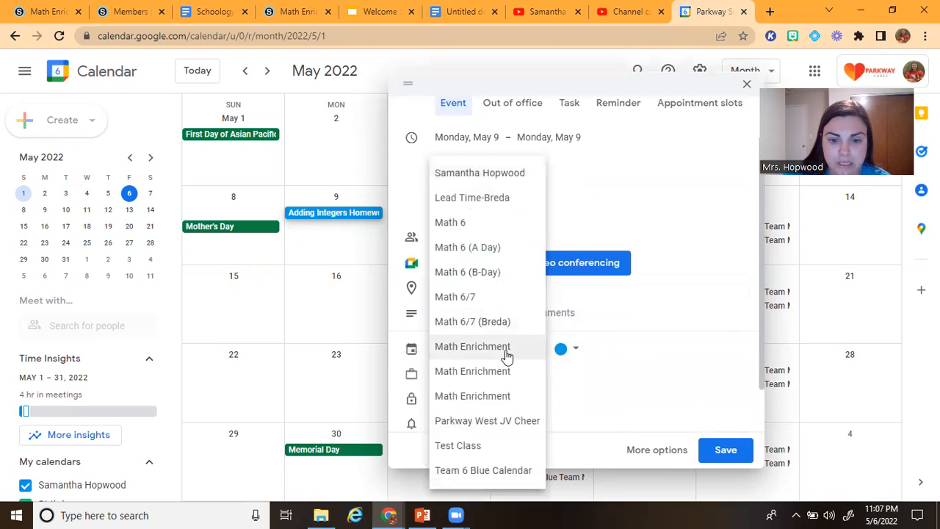
pyautogui.click(480, 376)
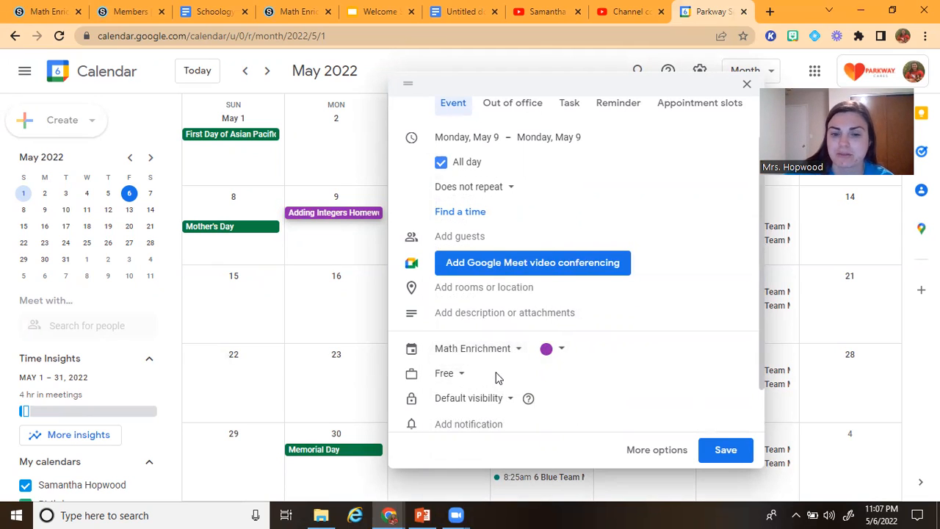
pyautogui.scroll(-1, 558, 351)
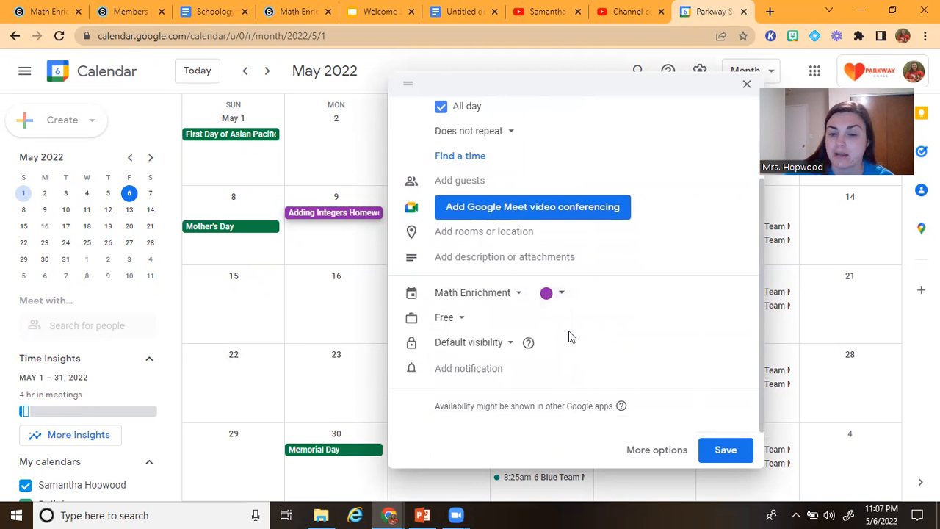
pyautogui.click(721, 449)
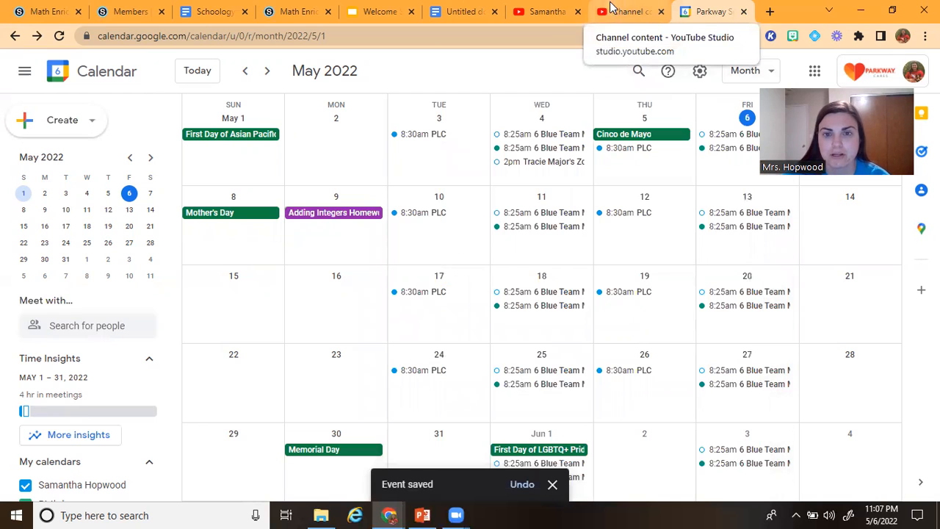
# Switch back to the Schoology course materials and examine the embedded Assignment Calendar and the course page's header area
pyautogui.click(11, 7)
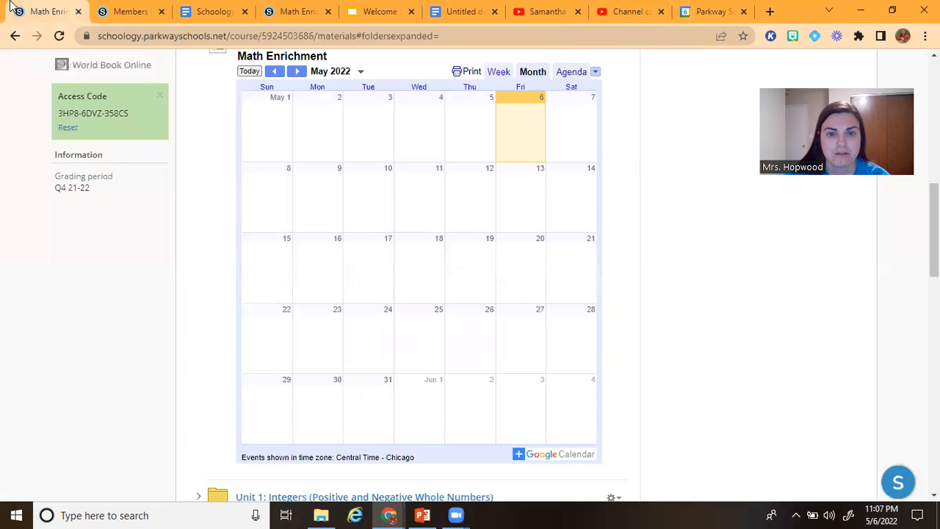
pyautogui.scroll(6, 636, 321)
pyautogui.scroll(-4, 639, 352)
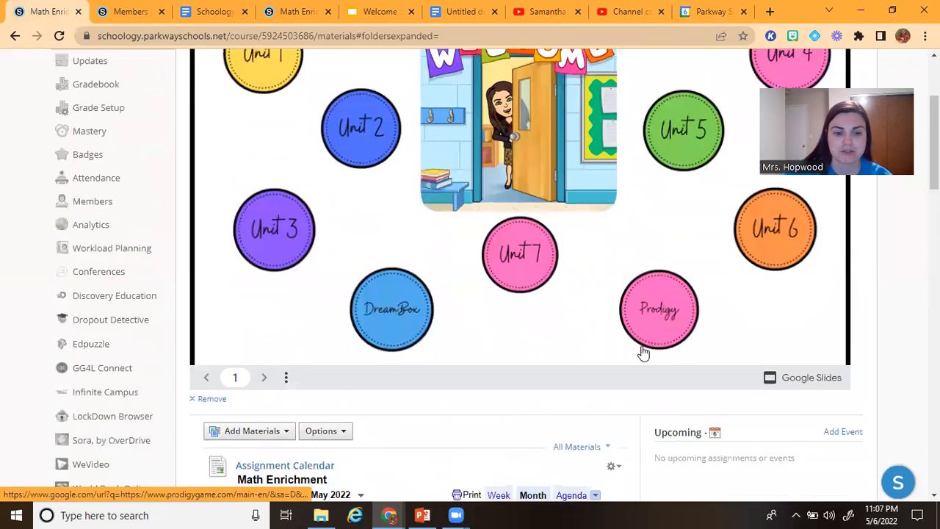
pyautogui.scroll(6, 478, 277)
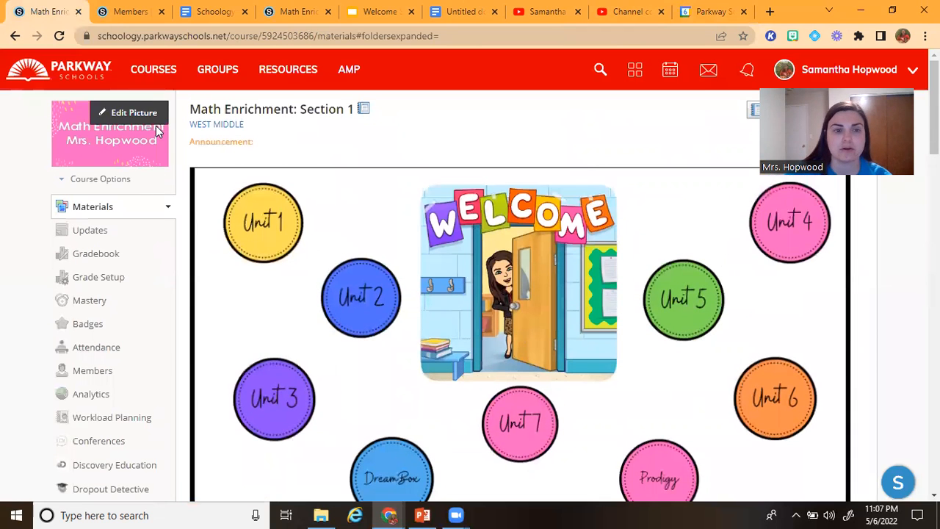
# Reload the course materials page and view the May 9 homework event's details in the embedded Assignment Calendar
pyautogui.click(63, 42)
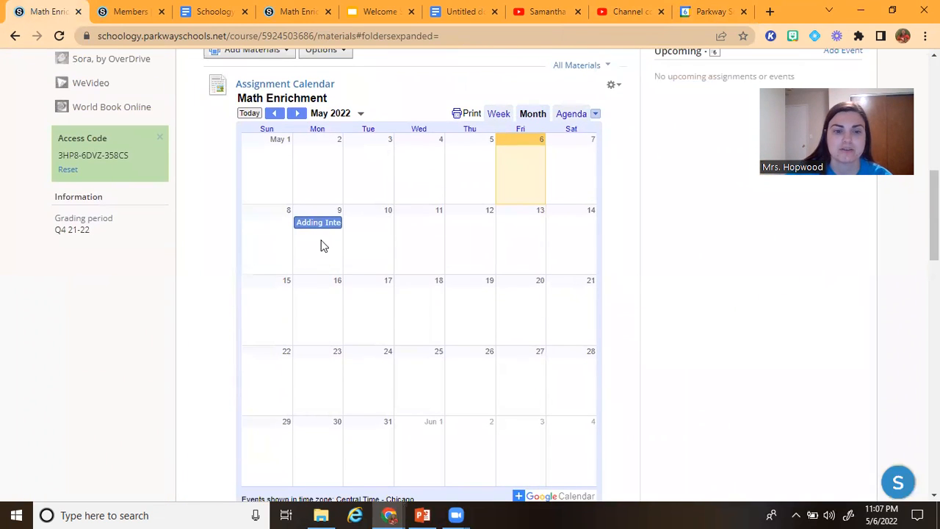
pyautogui.click(318, 231)
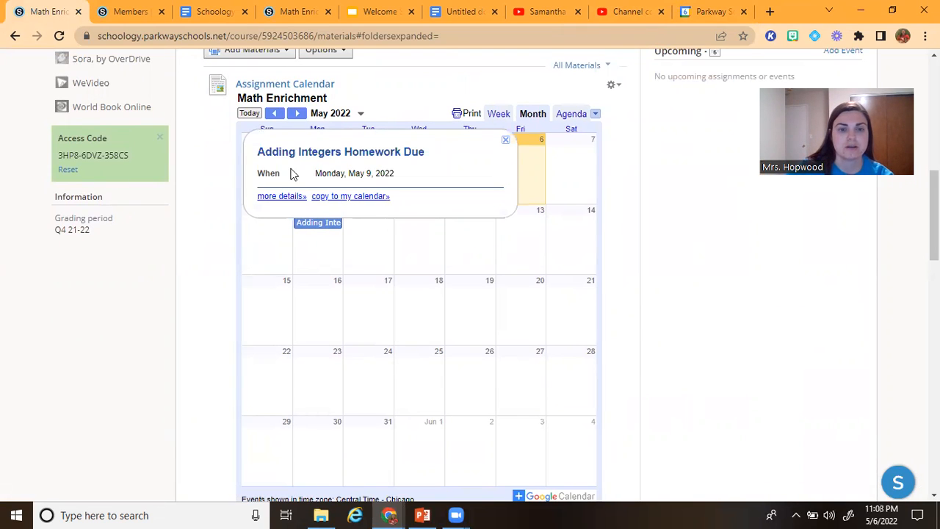
pyautogui.click(505, 141)
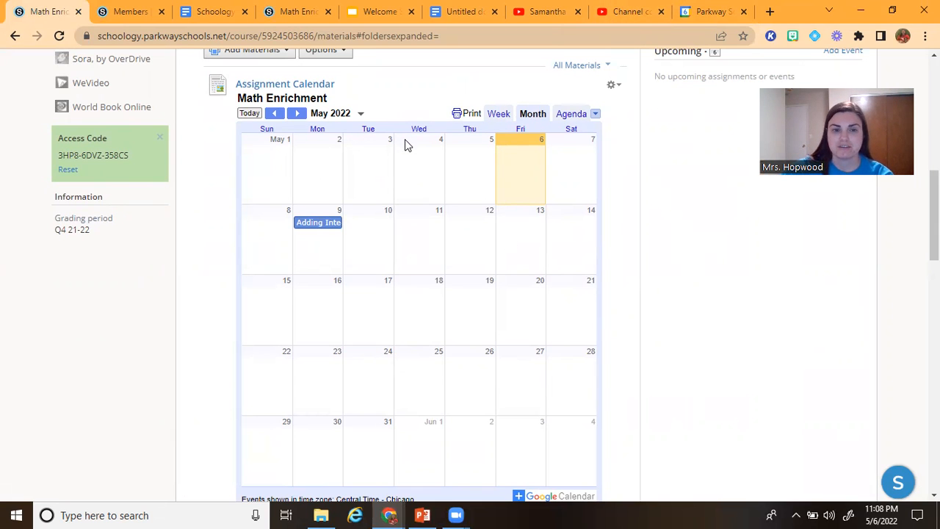
pyautogui.scroll(-1, 518, 205)
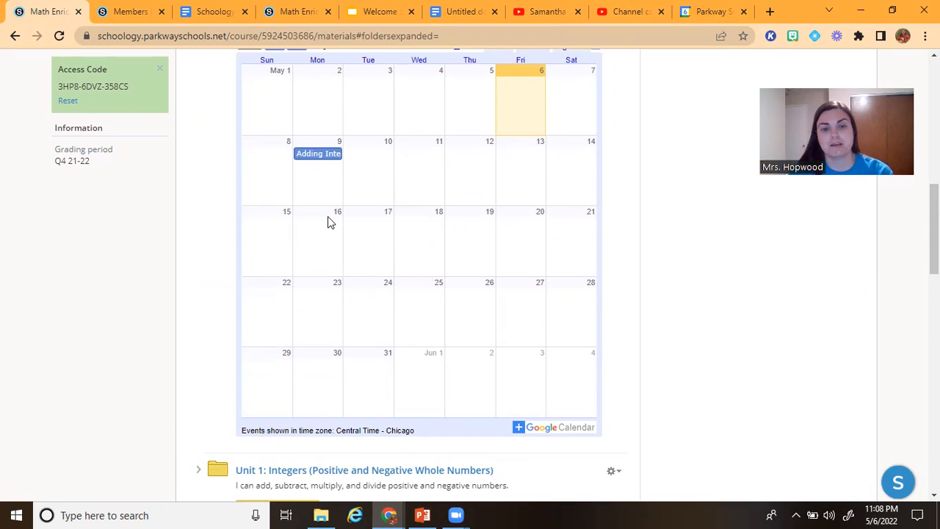
# Check the May 9 homework event in Google Calendar, return to Schoology and review the embedded calendar, unit folders and welcome banner
pyautogui.click(709, 11)
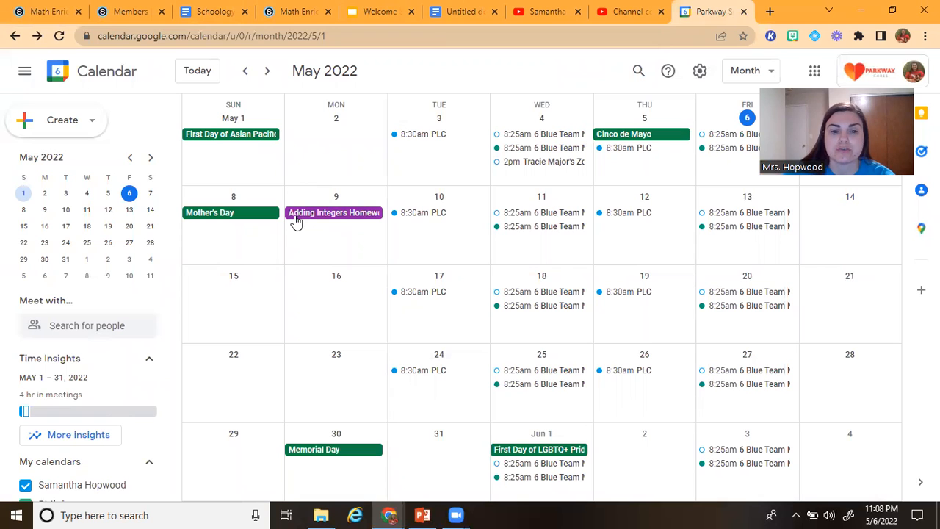
pyautogui.click(44, 11)
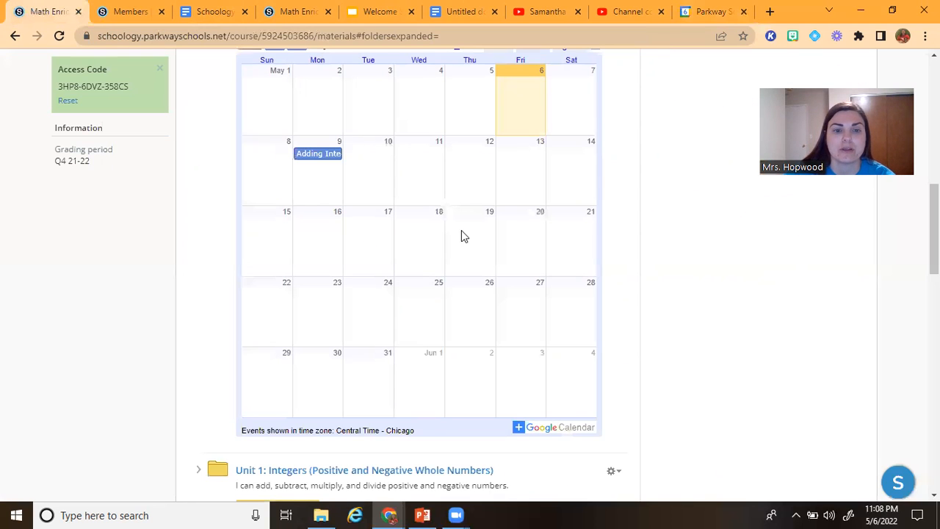
pyautogui.scroll(-1, 431, 223)
pyautogui.scroll(2, 431, 223)
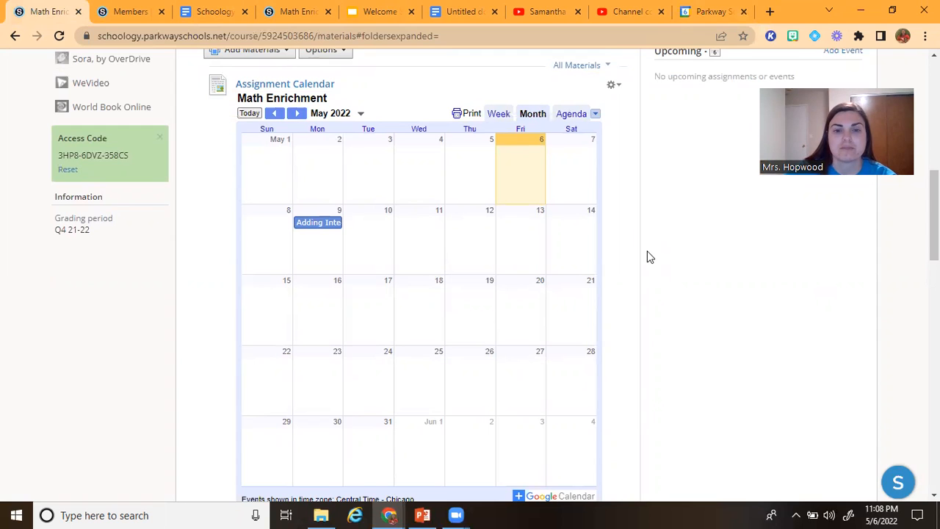
pyautogui.scroll(-1, 649, 256)
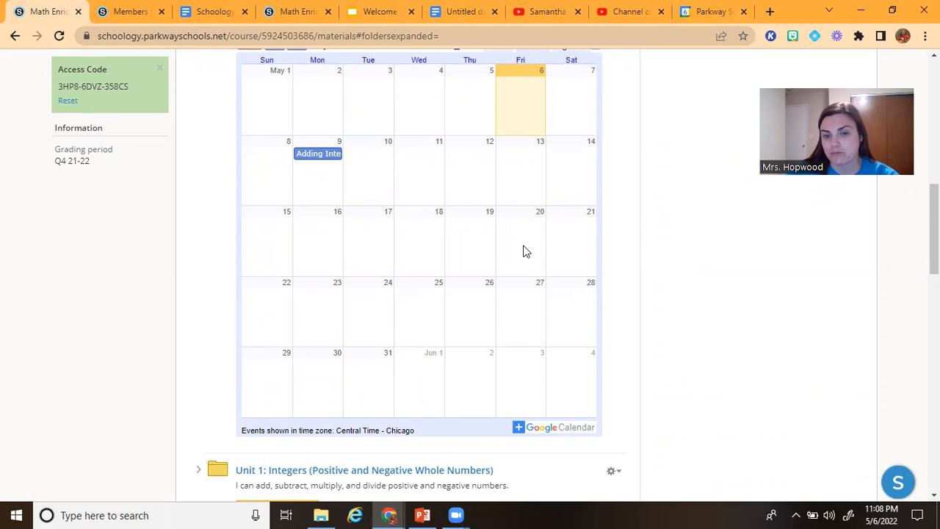
pyautogui.scroll(-2, 661, 255)
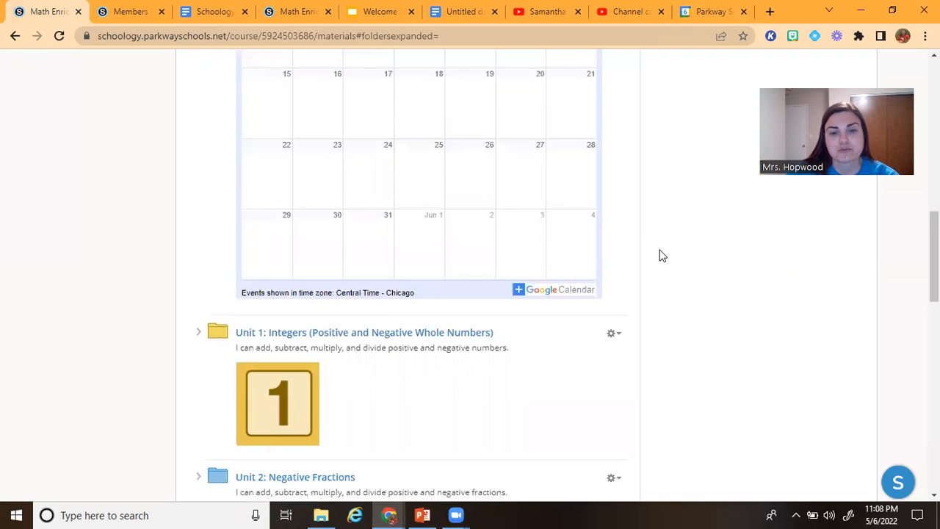
pyautogui.scroll(-3, 662, 255)
pyautogui.scroll(4, 662, 255)
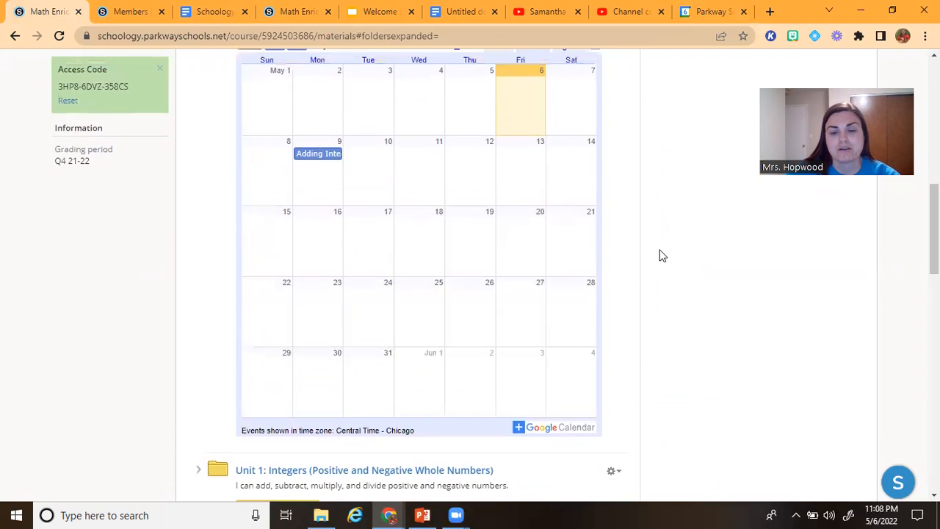
pyautogui.scroll(3, 661, 255)
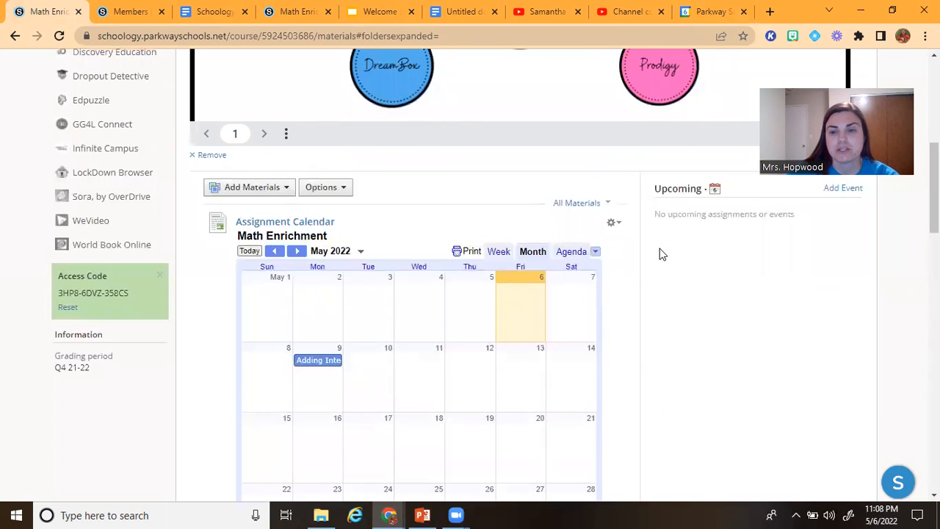
pyautogui.scroll(5, 662, 254)
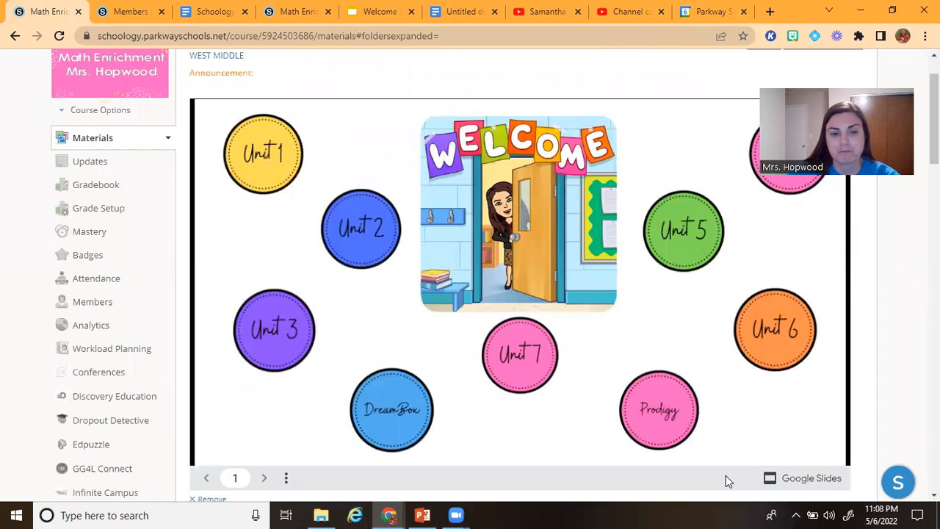